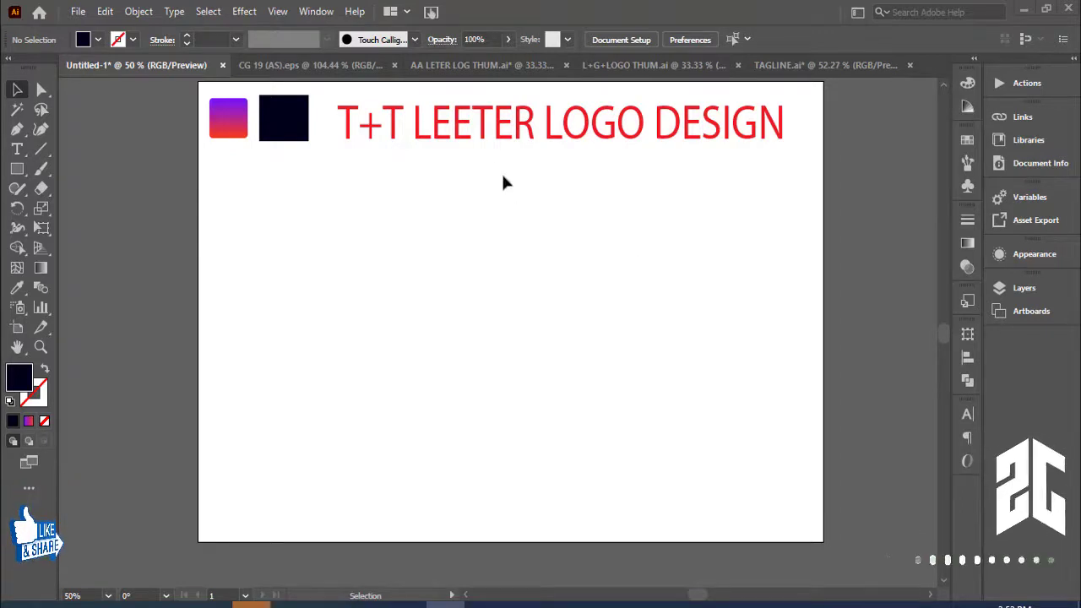
- Fix the title by changing LEETER to LETTER, removing one E and adding a T
double_click(476, 135)
key("ctrl+a")
key("BackSpace")
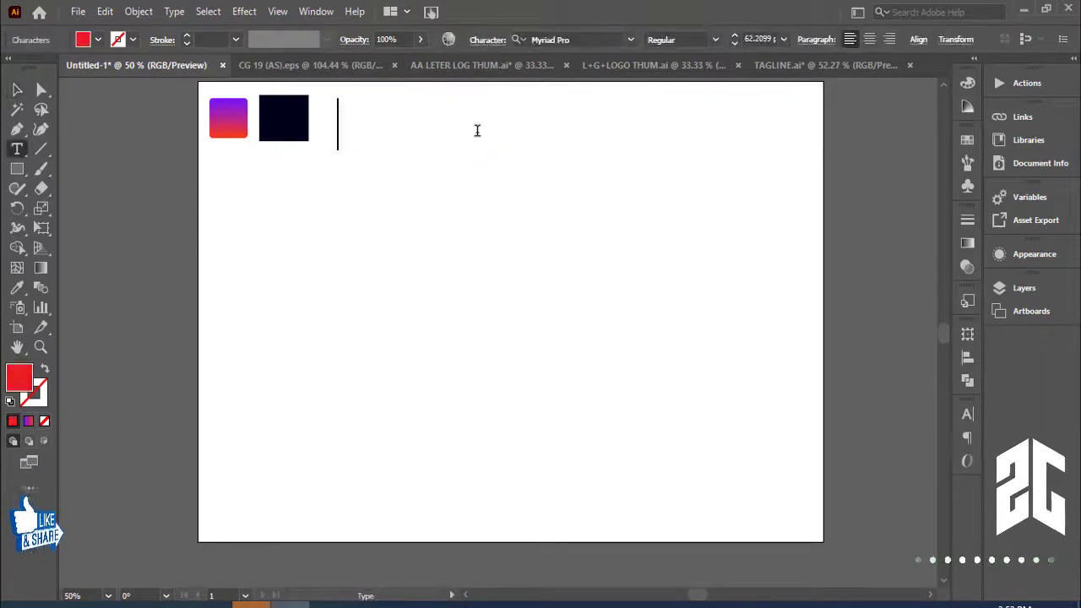
key("ctrl+z")
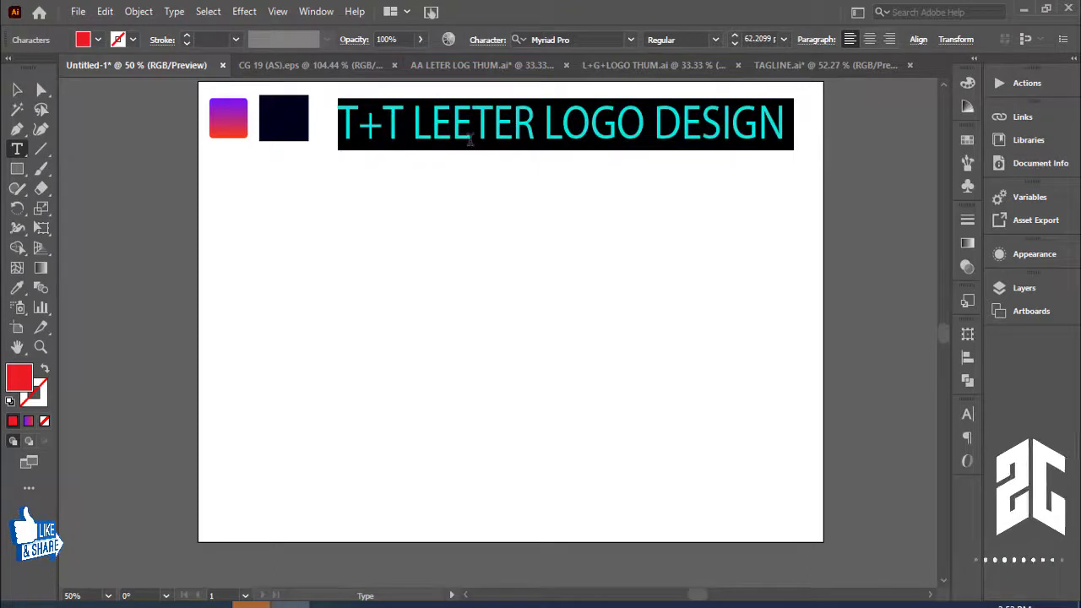
left_click(470, 137)
key("BackSpace")
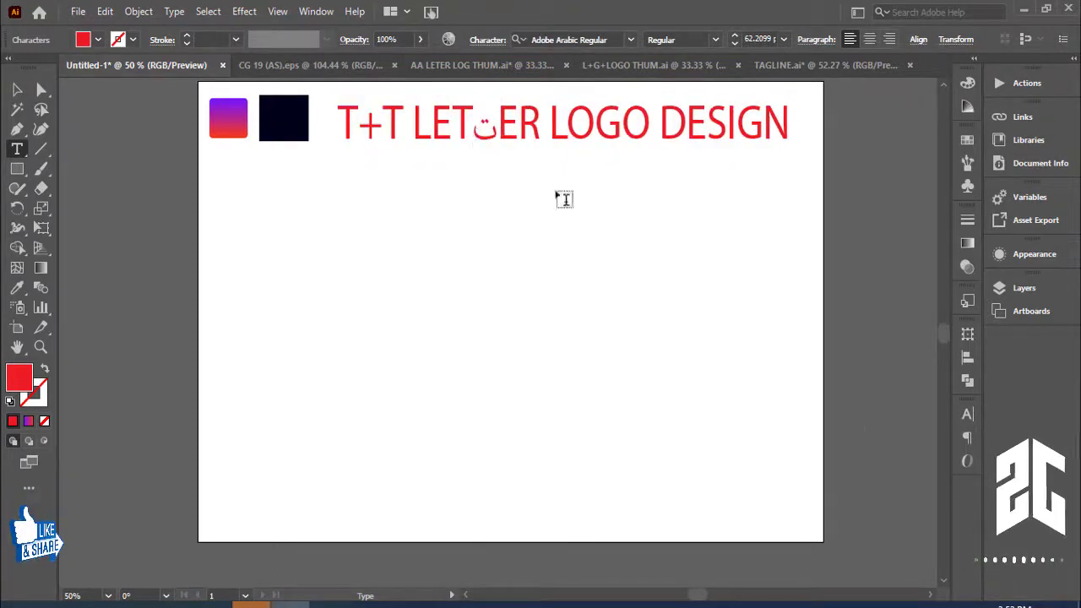
key("super+space")
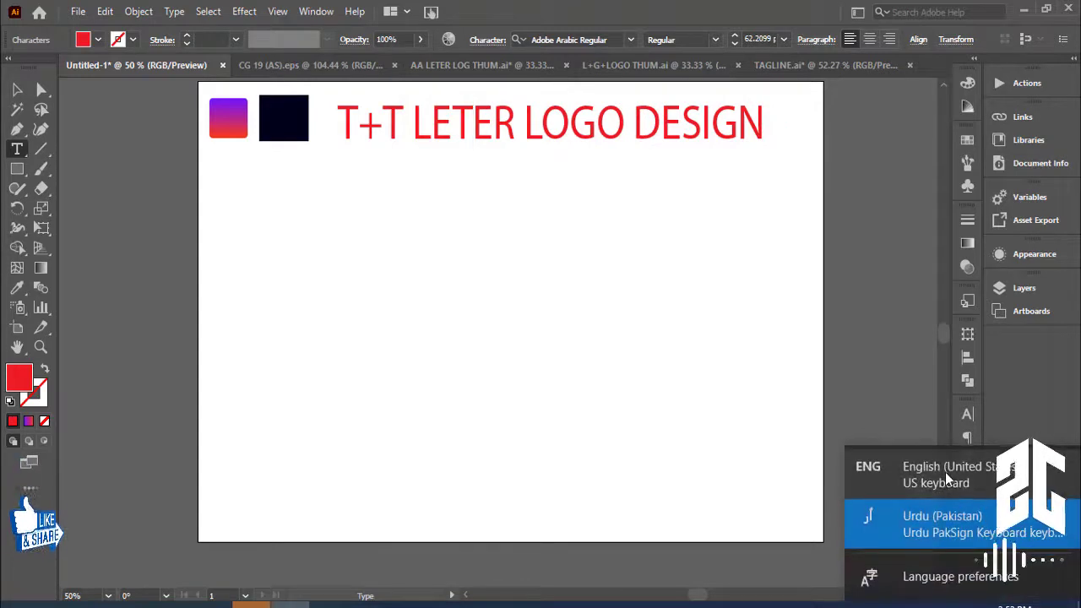
type("t")
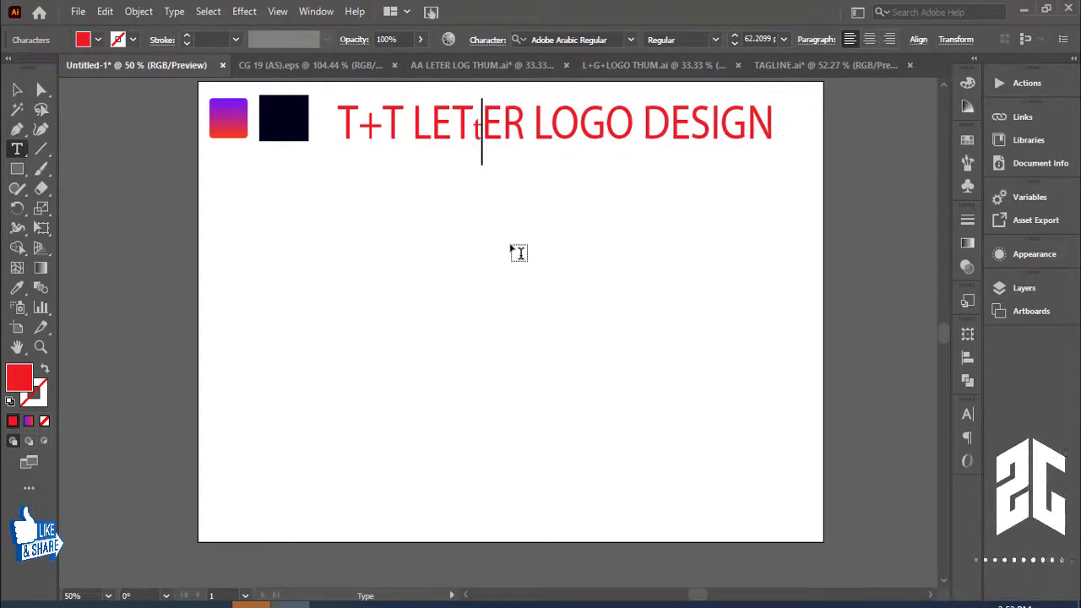
key("BackSpace")
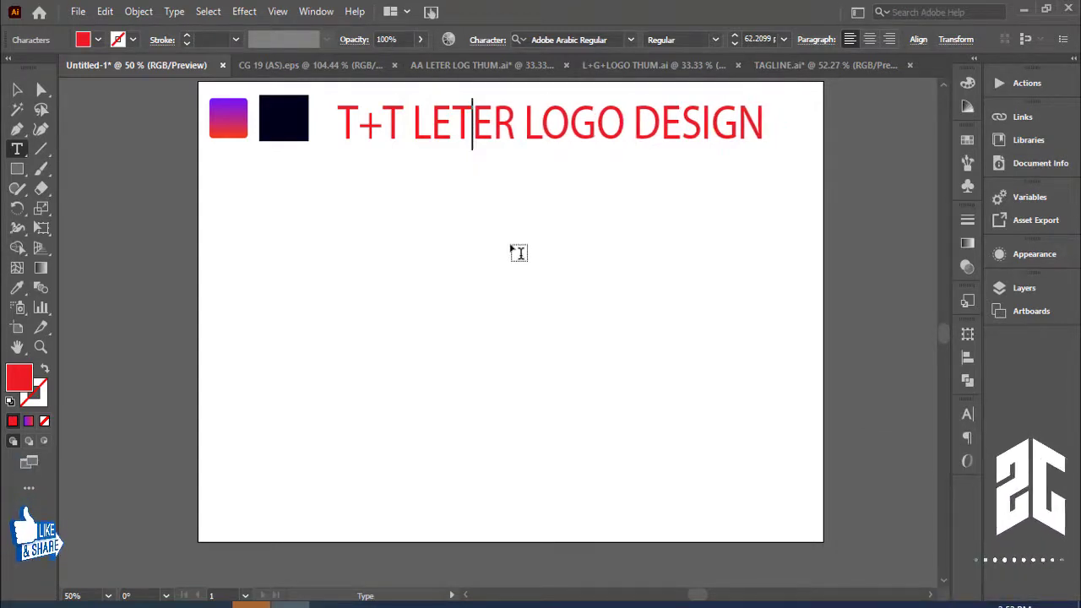
type("T")
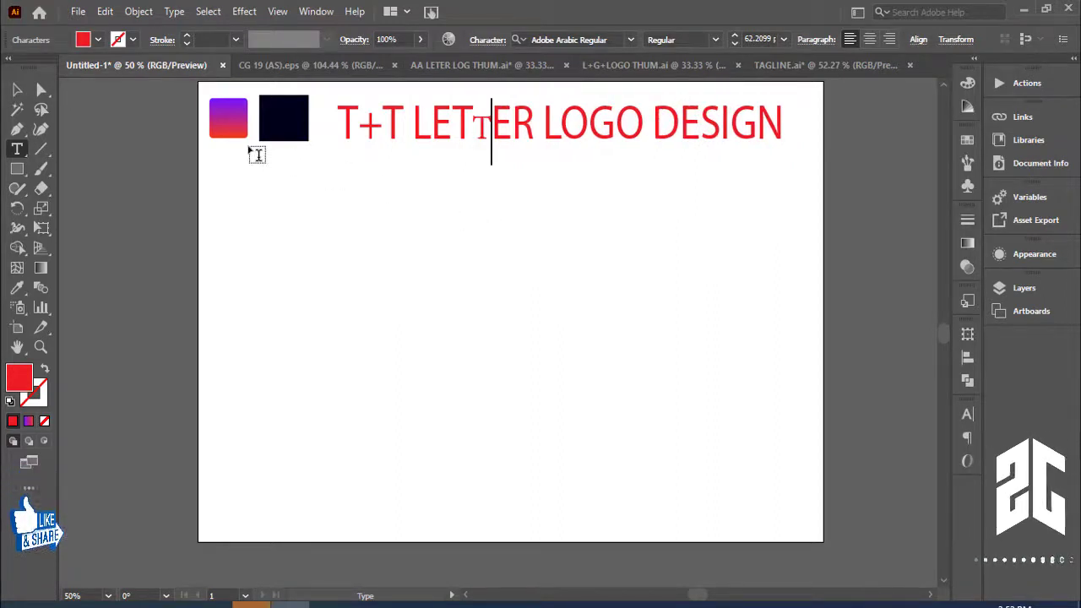
left_click(15, 90)
left_click(557, 287)
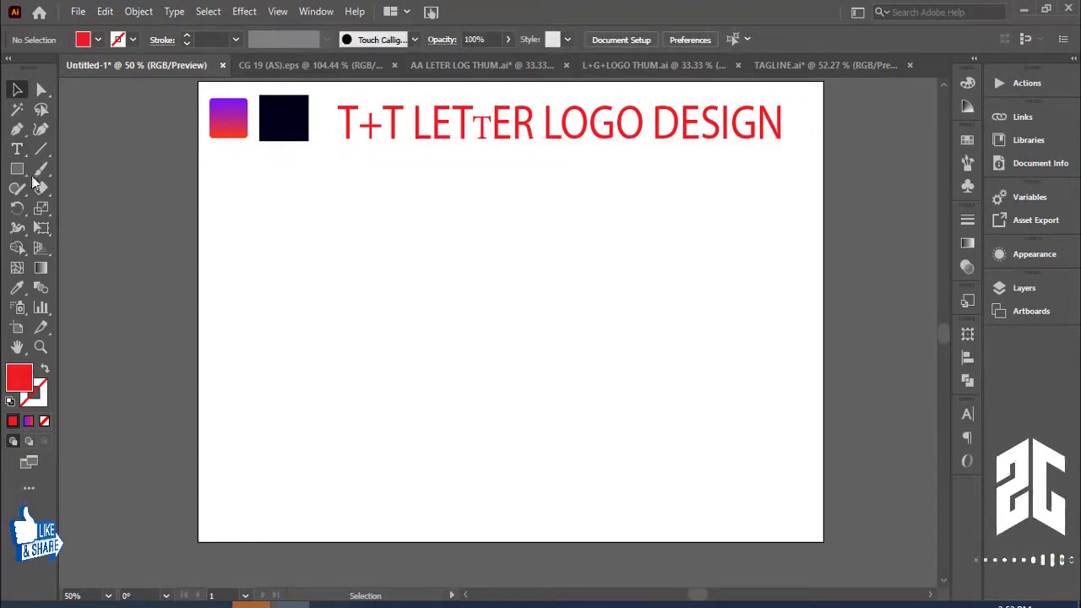
- Draw a 1 pt vertical line and duplicate it into eight evenly spaced lines
left_click(40, 150)
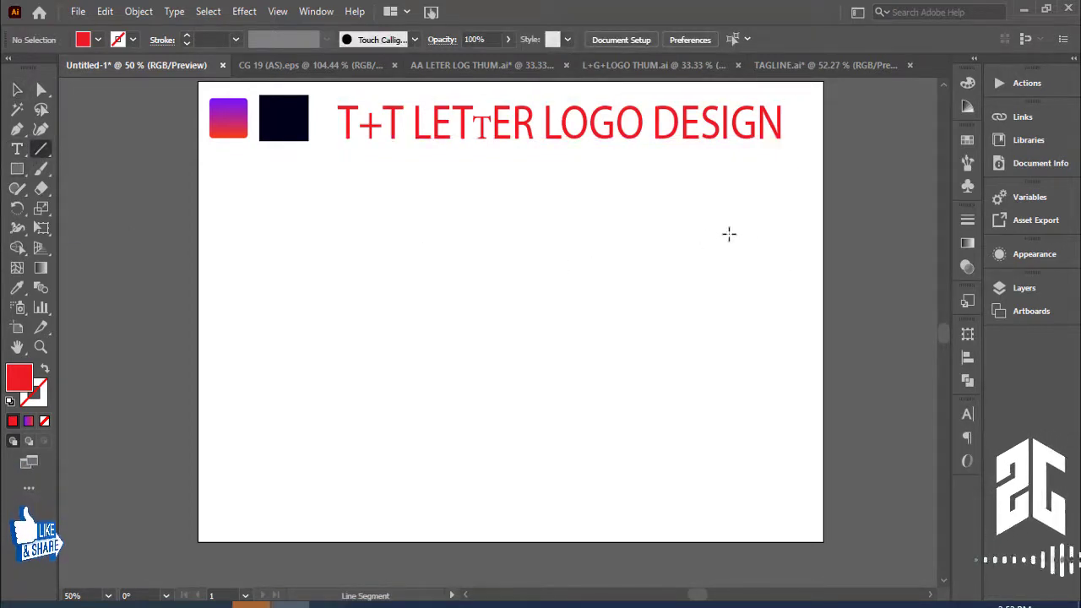
left_click_drag(729, 215, 729, 383)
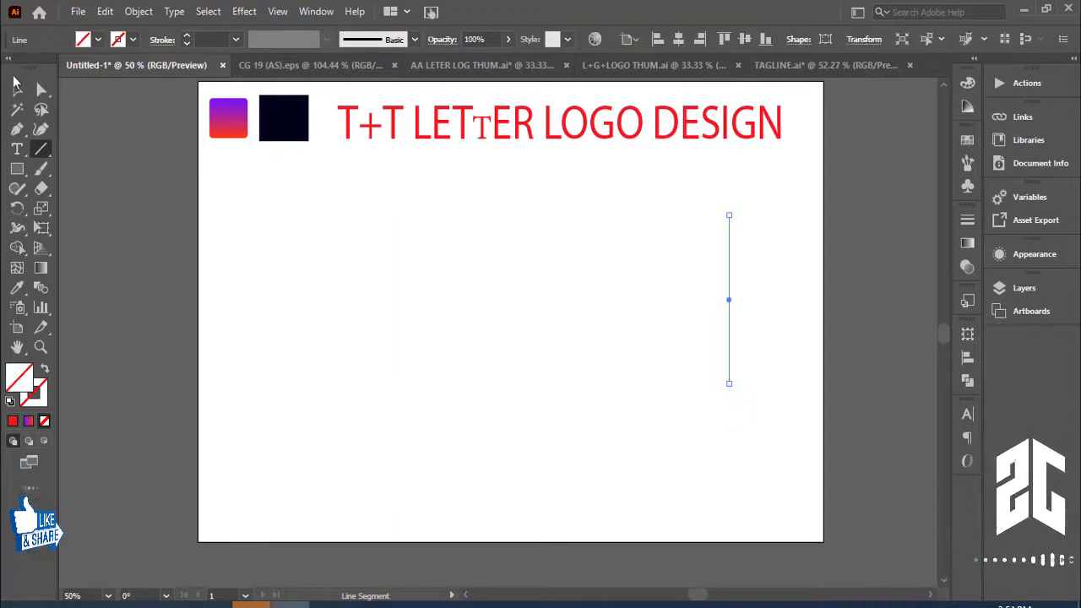
left_click(17, 87)
left_click(240, 40)
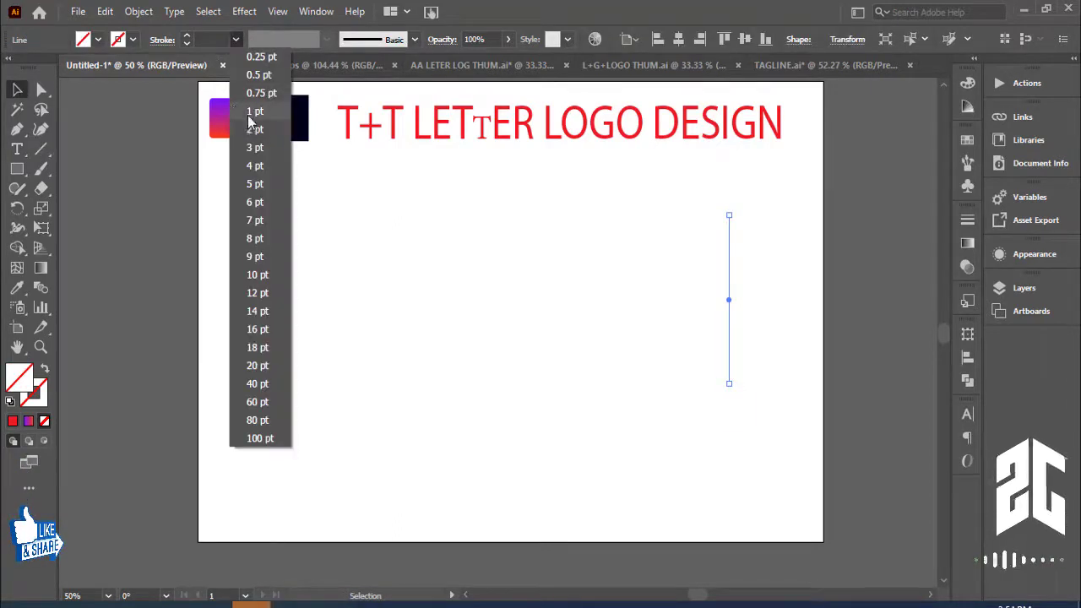
left_click(254, 109)
left_click_drag(731, 280, 725, 282)
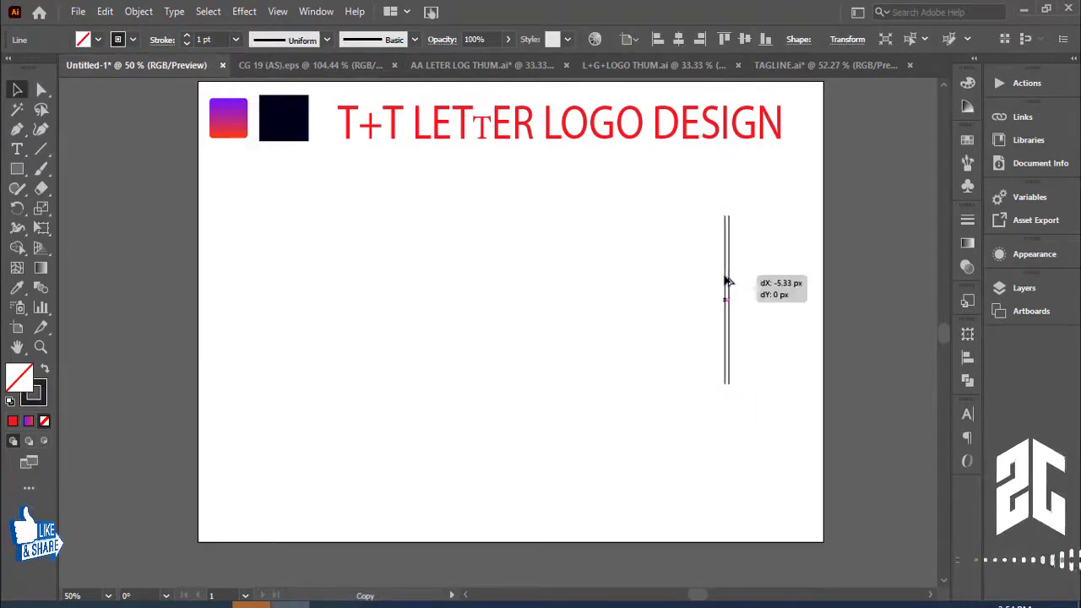
key("ctrl+d")
key("ctrl+d")
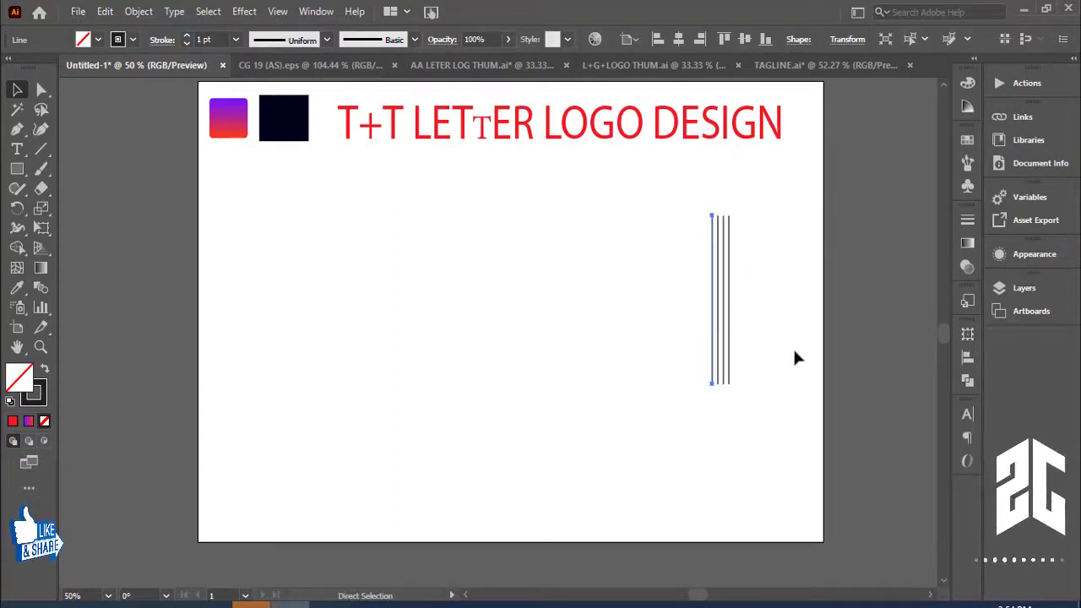
key("ctrl+d")
key("ctrl+d")
key("ctrl+d")
key("ctrl+d")
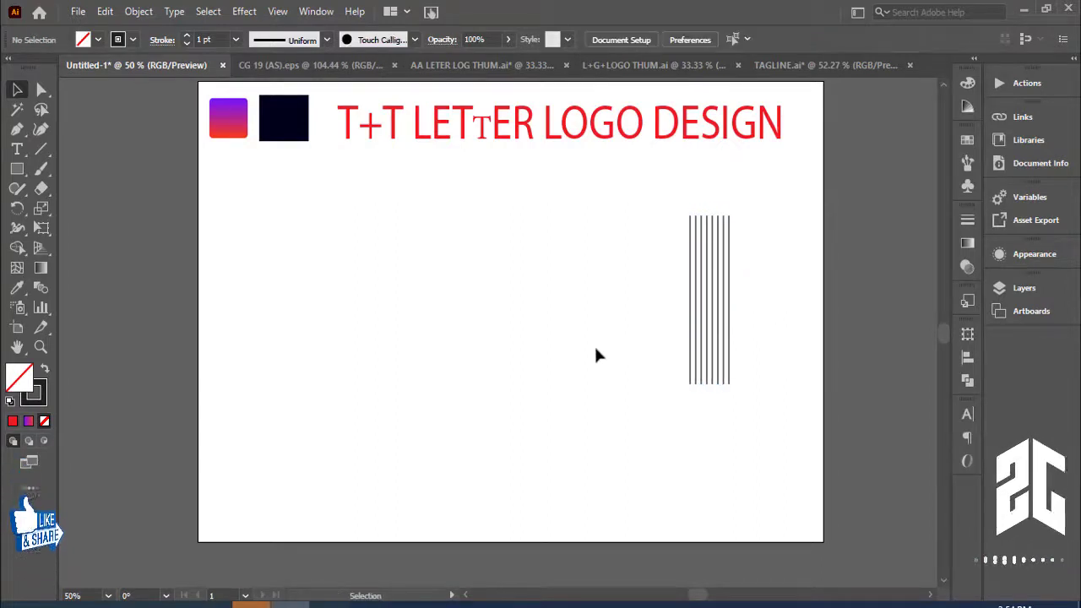
- Shorten and group the eight lines, then move and enlarge the group to about 202x420 px
left_click_drag(550, 350, 760, 395)
left_click_drag(712, 331, 714, 305)
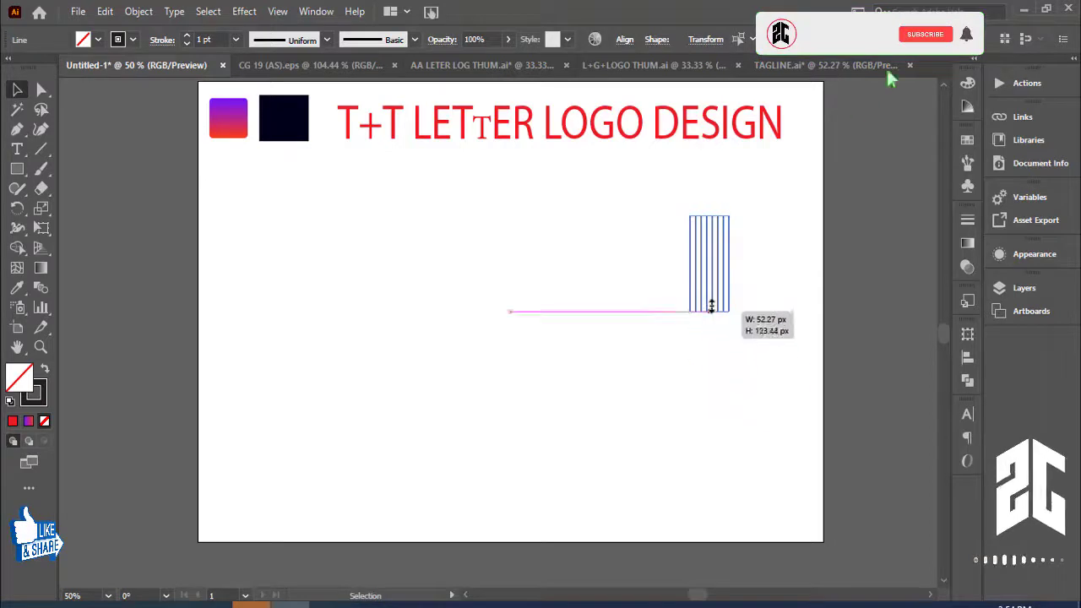
key("ctrl+g")
left_click_drag(699, 264, 601, 349)
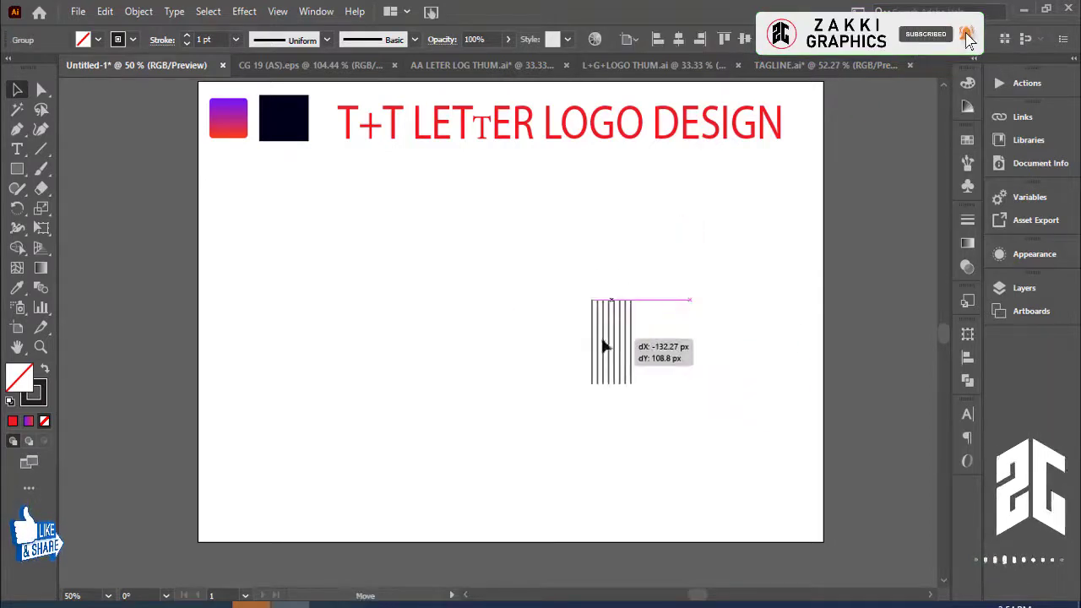
left_click_drag(634, 300, 711, 180)
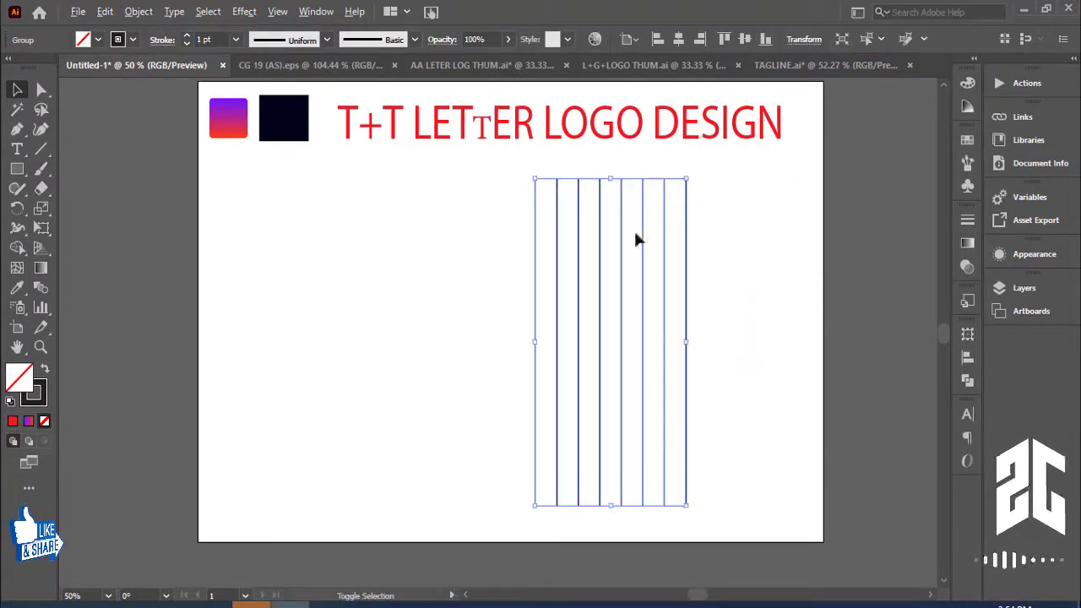
left_click(636, 239)
- Draw a circle and centre it horizontally and vertically on the line group
left_click_drag(23, 169, 79, 206)
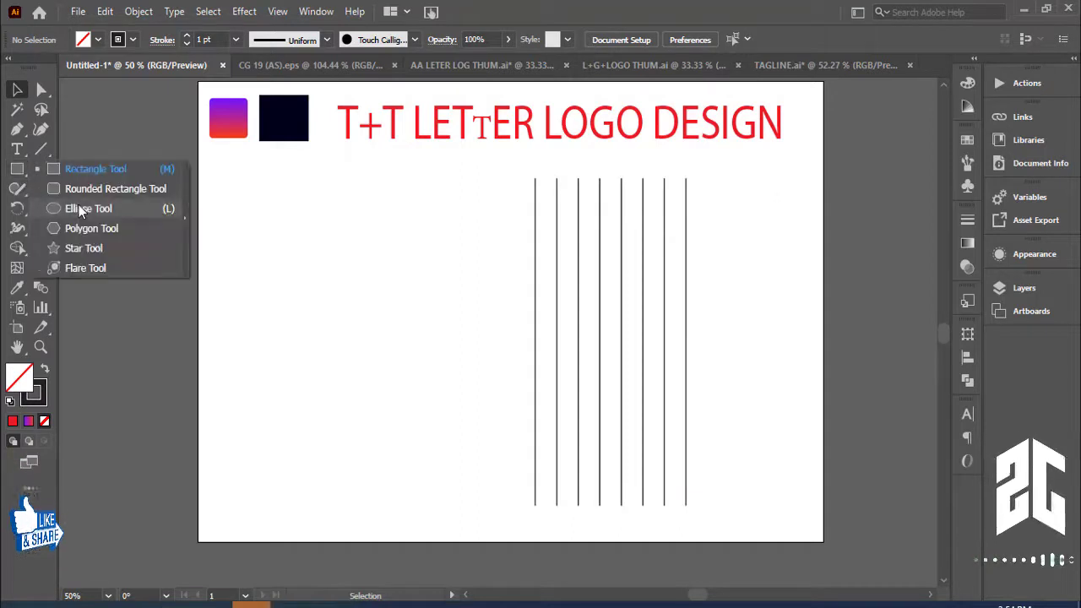
left_click_drag(340, 307, 437, 379)
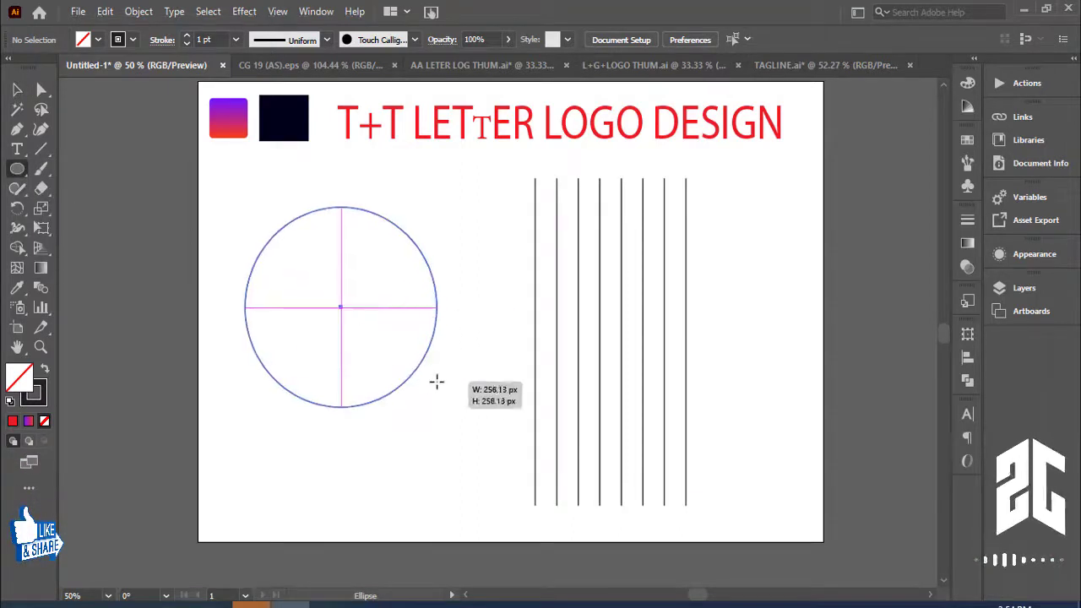
left_click(17, 89)
left_click(302, 201)
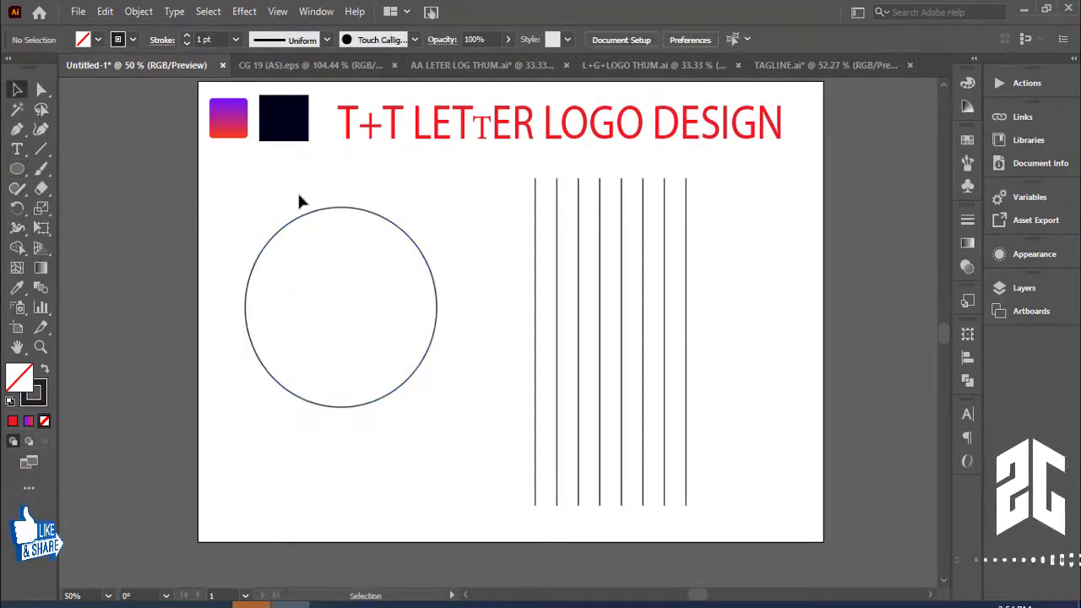
key("ctrl+a")
left_click(679, 38)
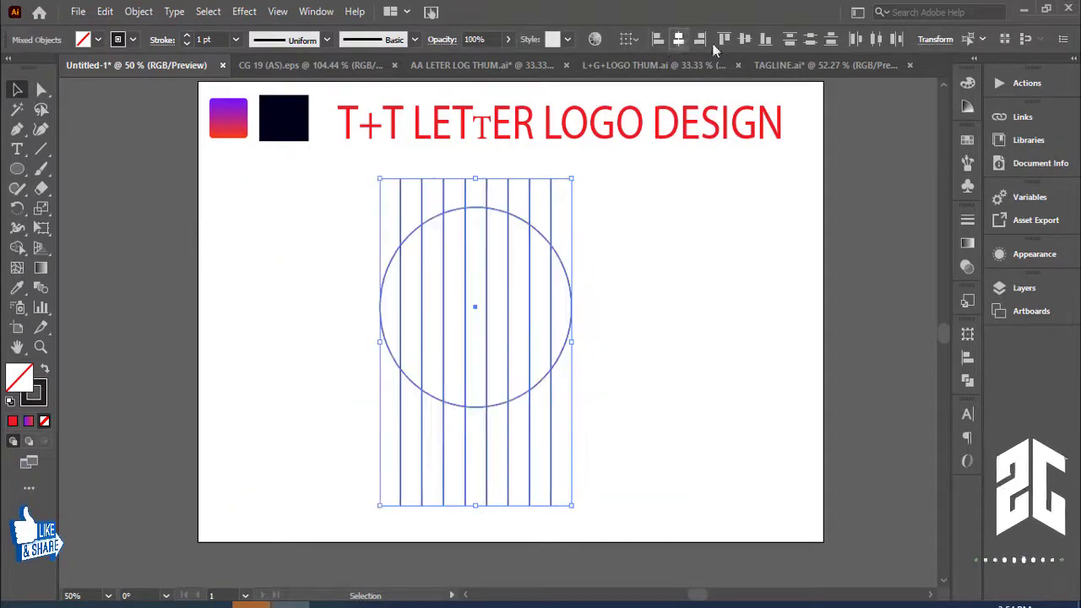
left_click(743, 39)
- Shrink the circle so its sides meet the outermost vertical lines
left_click(694, 290)
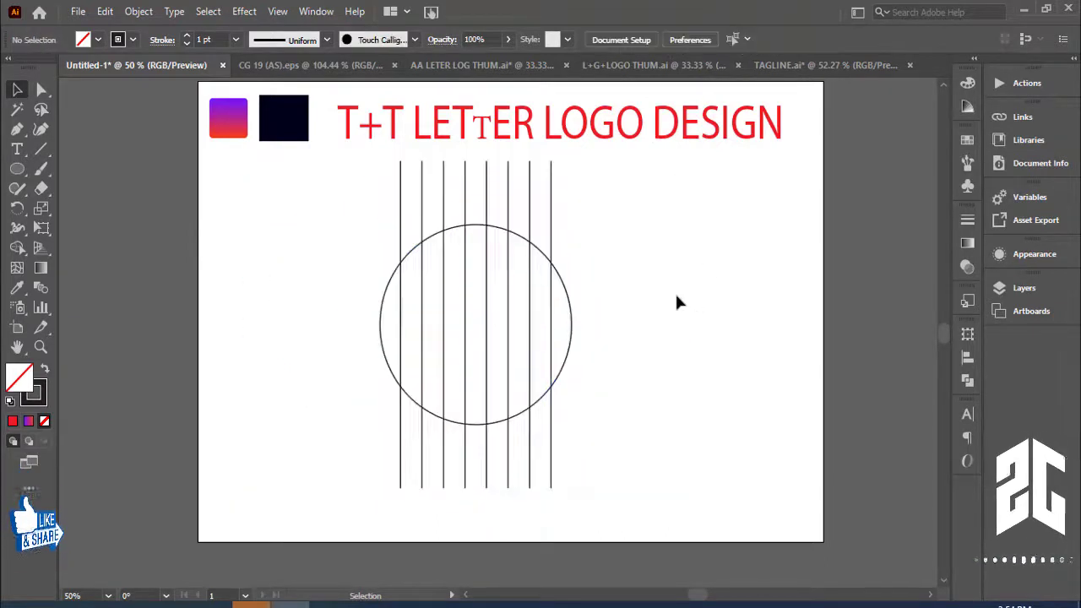
left_click(568, 296)
left_click_drag(573, 226, 553, 244)
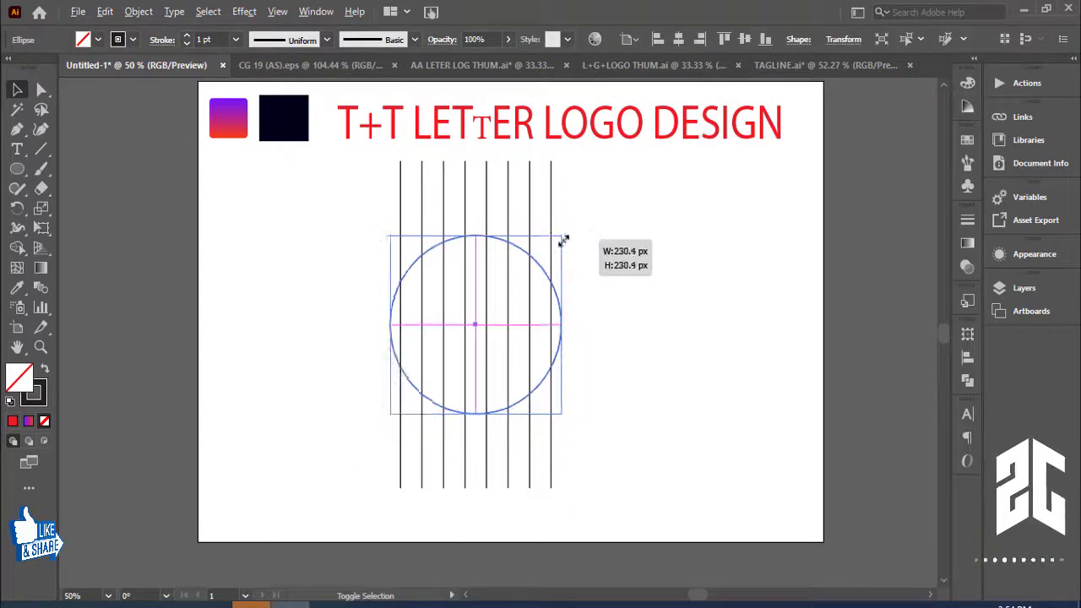
left_click(610, 272)
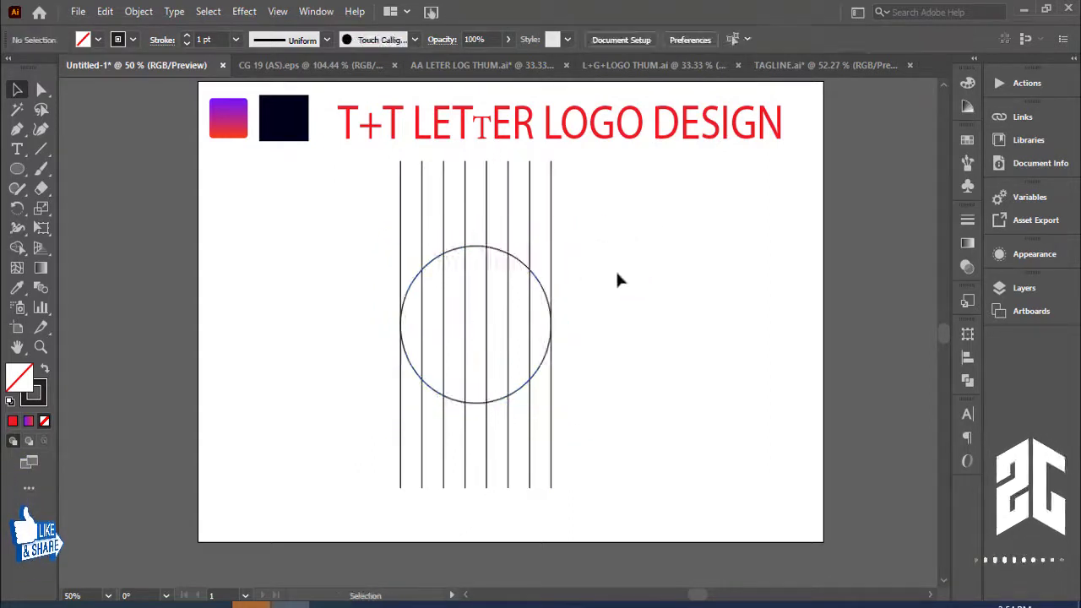
left_click_drag(614, 268, 715, 297)
- Paste a copy of the line group in place and rotate it 90° to lie horizontal
left_click(591, 229)
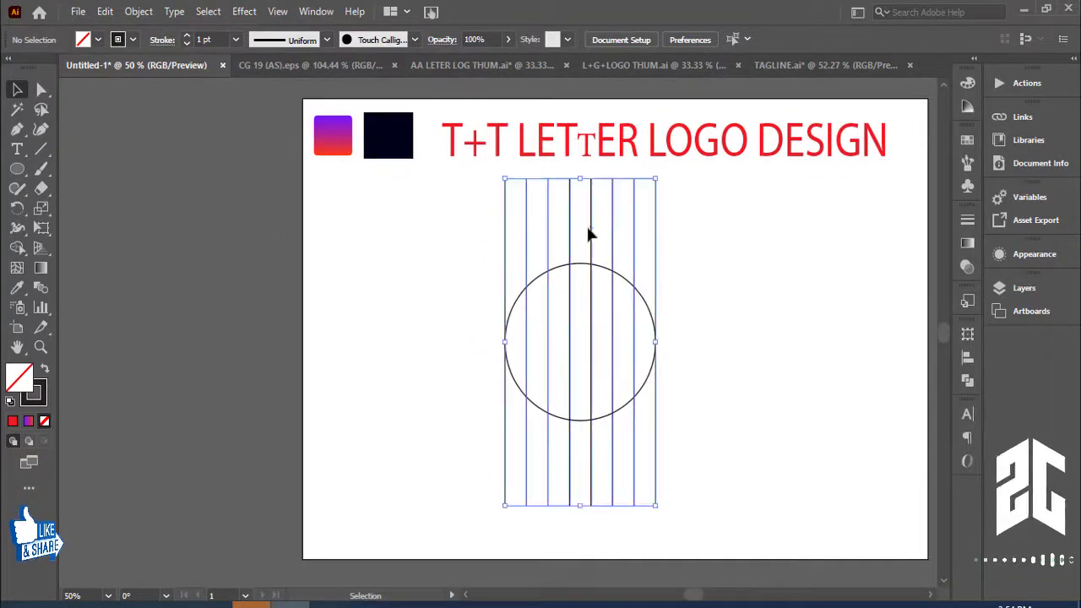
left_click(104, 11)
left_click(130, 91)
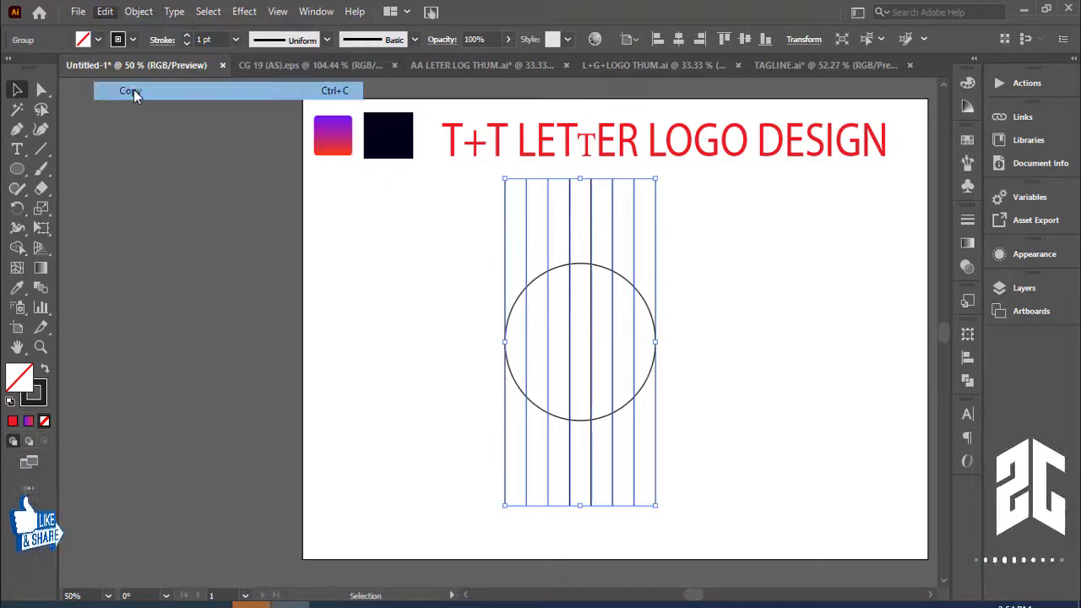
left_click(105, 11)
left_click(154, 163)
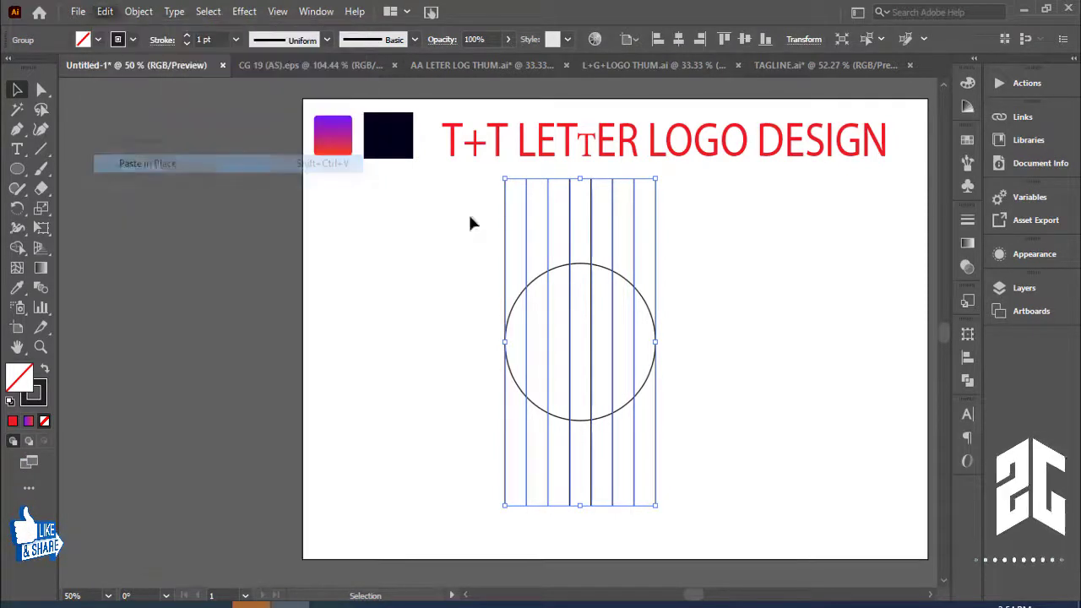
mouse_move(662, 175)
left_mouse_down()
mouse_move(797, 347)
mouse_move(813, 413)
left_mouse_up()
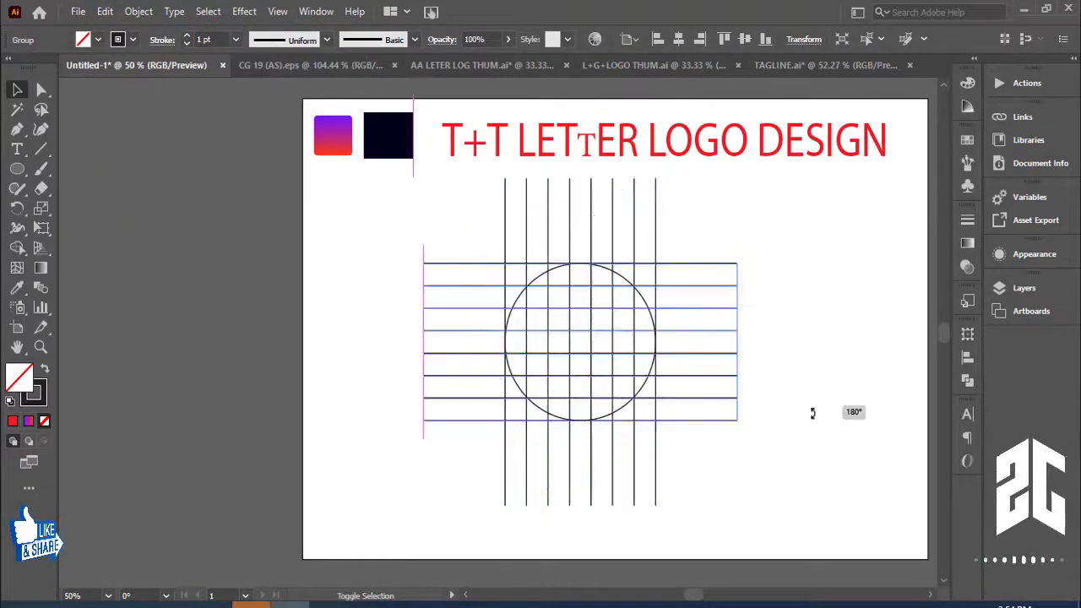
left_click(769, 216)
key("ctrl+plus")
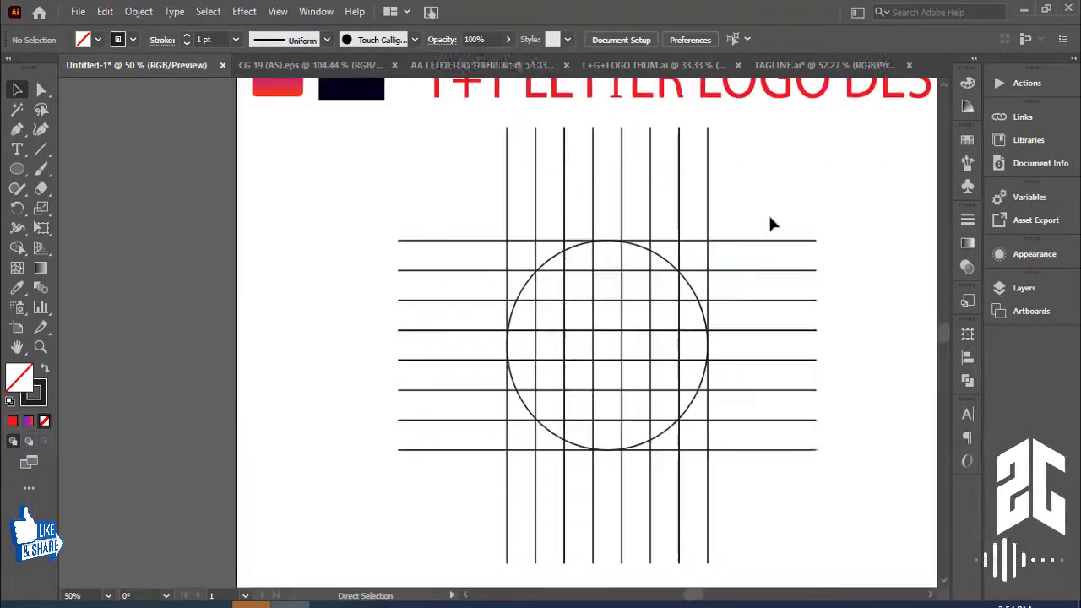
- Paste a copy of the circle in place and shrink it about its centre to 144.94 px
left_click(691, 288)
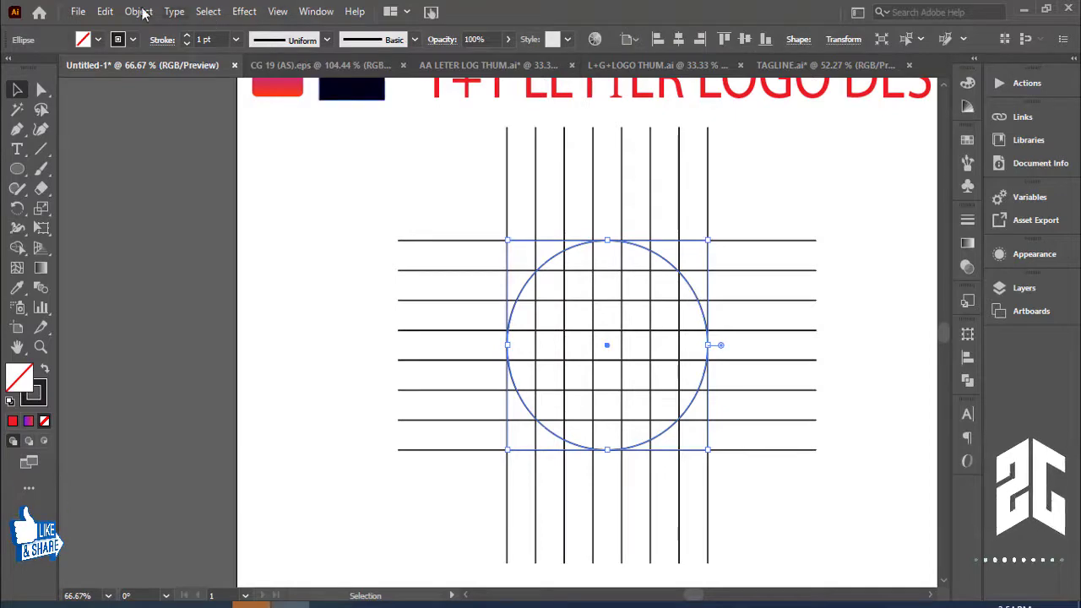
left_click(105, 11)
left_click(126, 91)
left_click(105, 11)
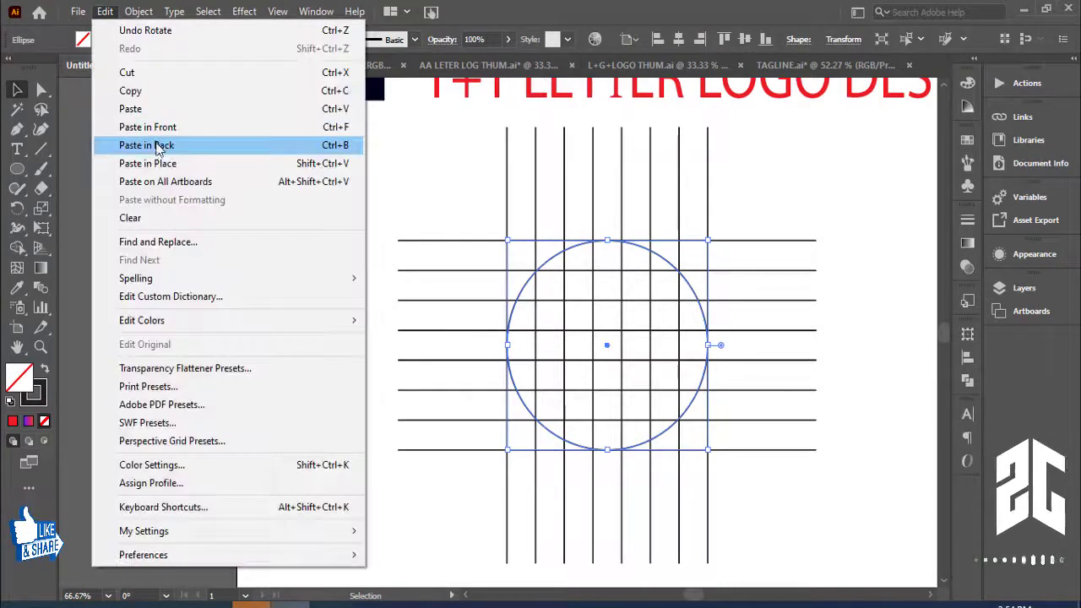
left_click(158, 163)
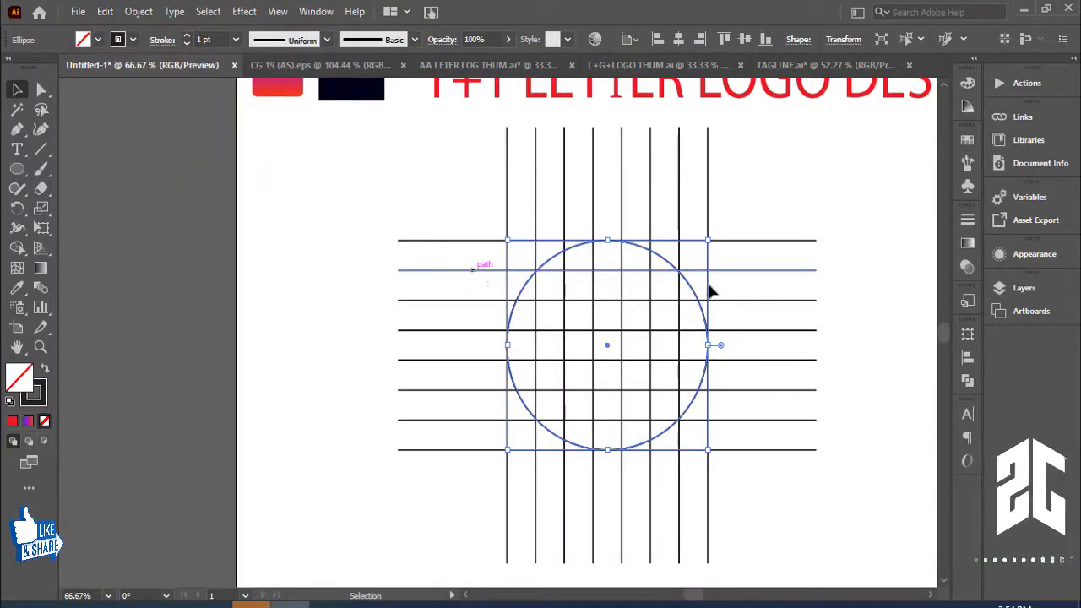
mouse_move(706, 243)
left_mouse_down()
mouse_move(680, 267)
mouse_move(752, 217)
left_mouse_up()
left_click(789, 278)
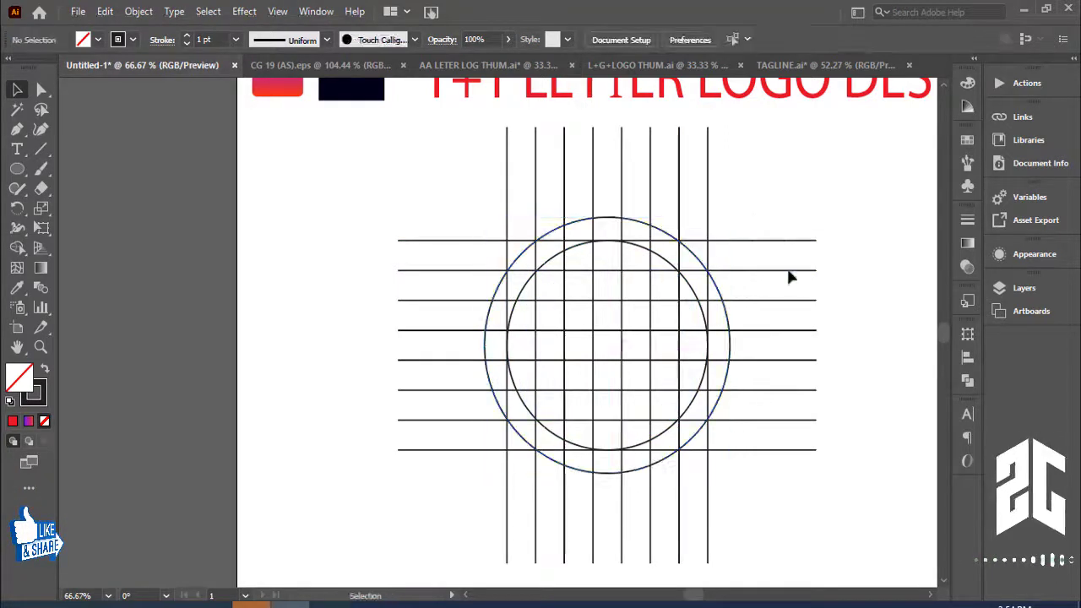
key("ctrl+z")
key("ctrl+z")
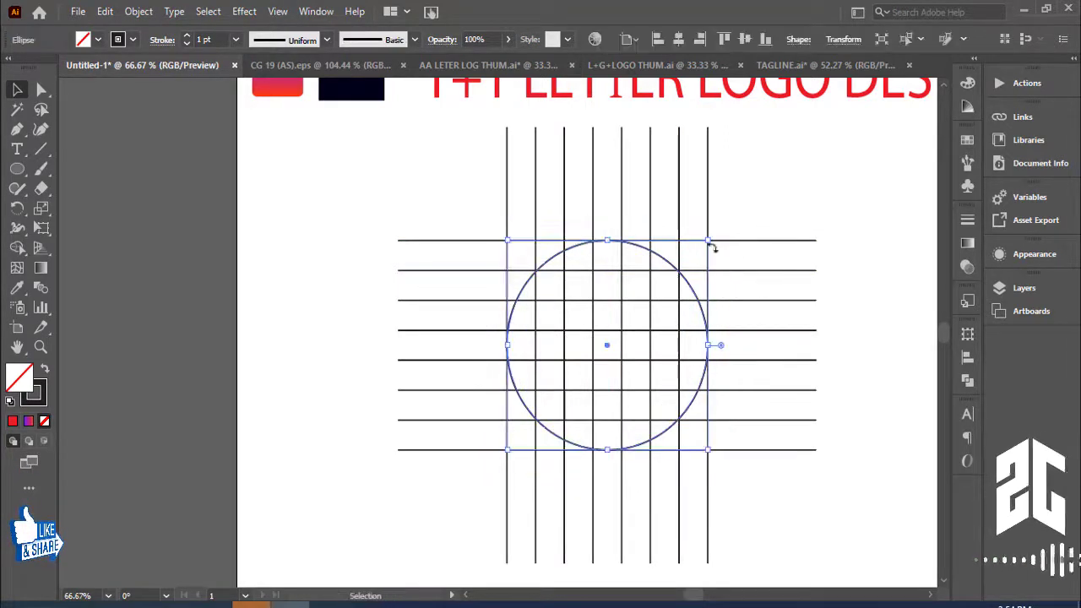
mouse_move(708, 242)
left_mouse_down()
mouse_move(681, 272)
mouse_move(760, 203)
mouse_move(688, 271)
left_mouse_up()
left_click(811, 203)
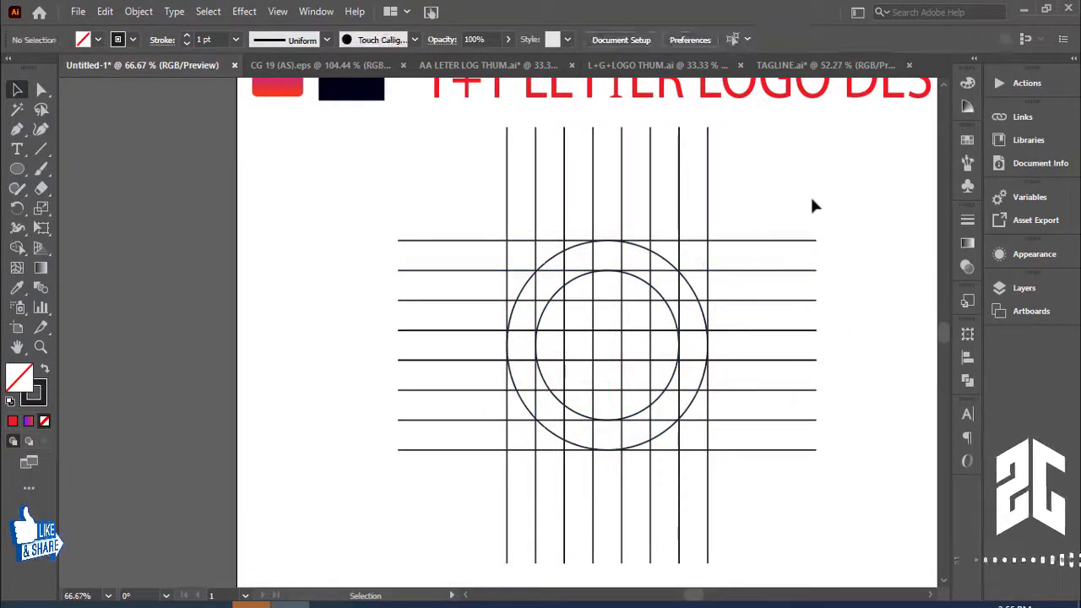
key("ctrl+1")
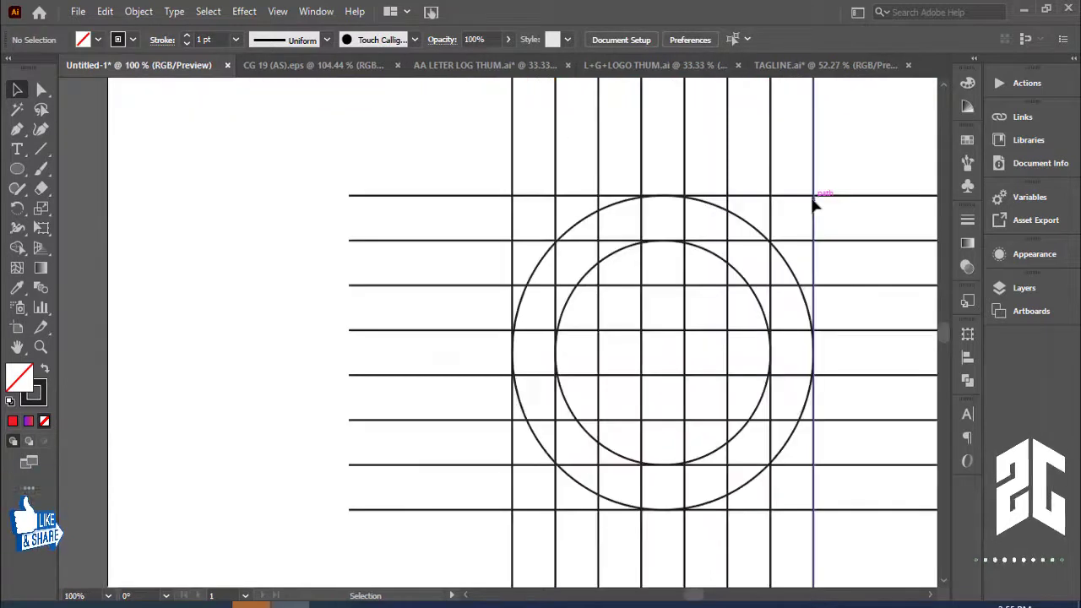
- Marquee-select all grid lines and both circles, then switch to the Shape Builder Tool
left_click_drag(712, 206, 587, 187)
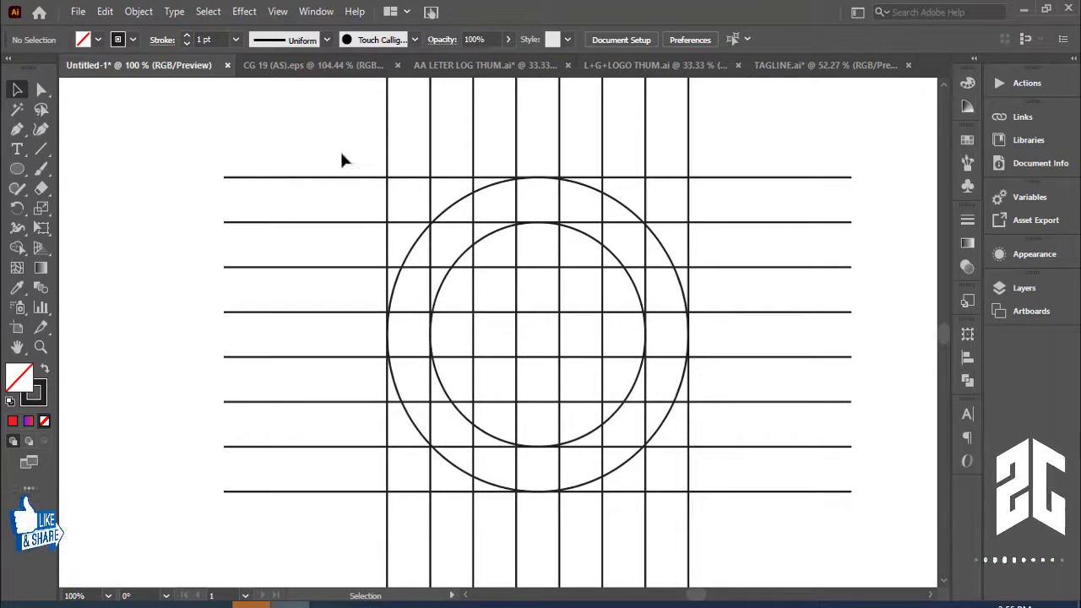
left_click_drag(333, 143, 835, 499)
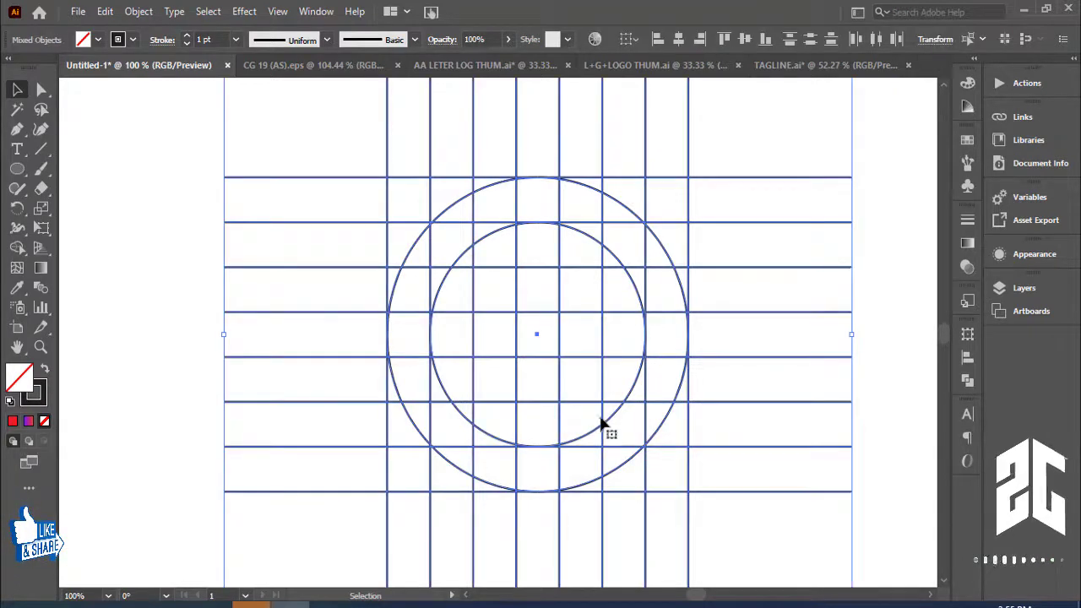
left_click(18, 250)
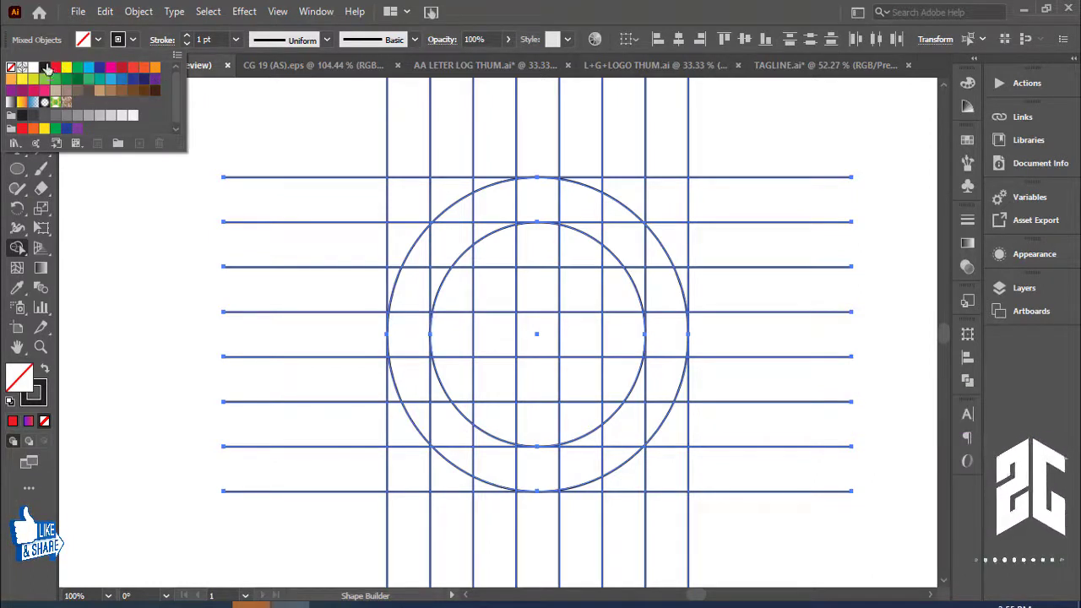
- With a black fill, merge grid regions into the left hooked stem and the right stem column
left_click(46, 68)
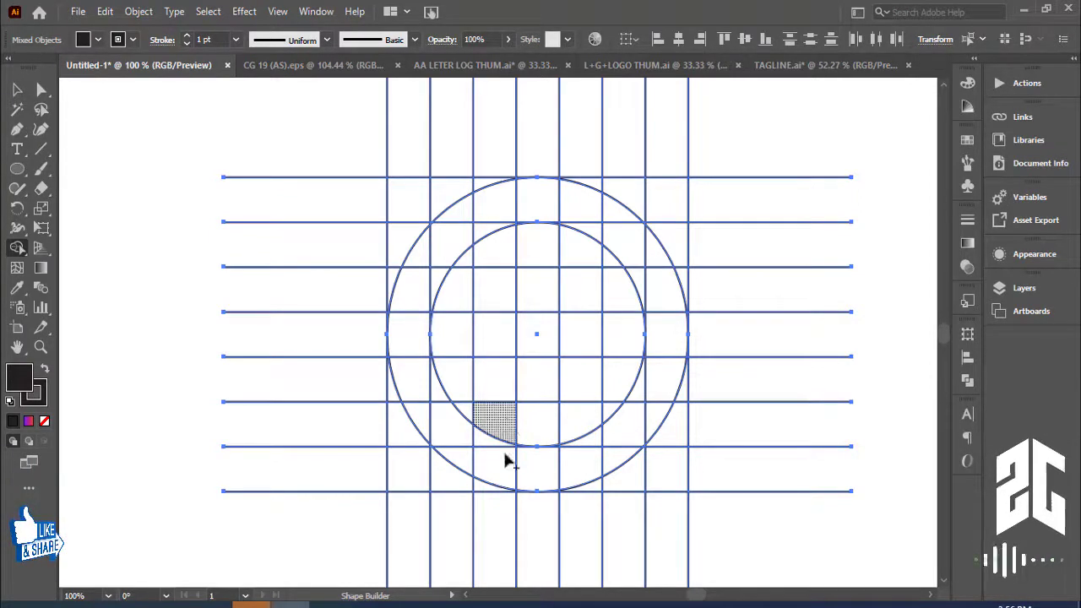
left_click_drag(506, 478, 502, 215)
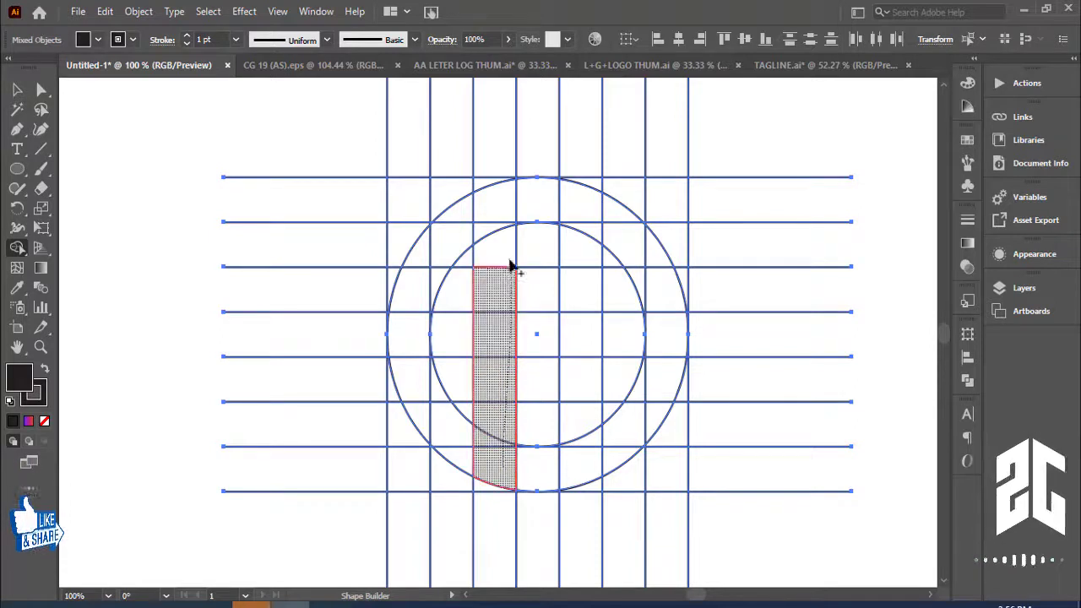
mouse_move(457, 234)
left_mouse_down()
mouse_move(408, 305)
mouse_move(438, 286)
left_mouse_up()
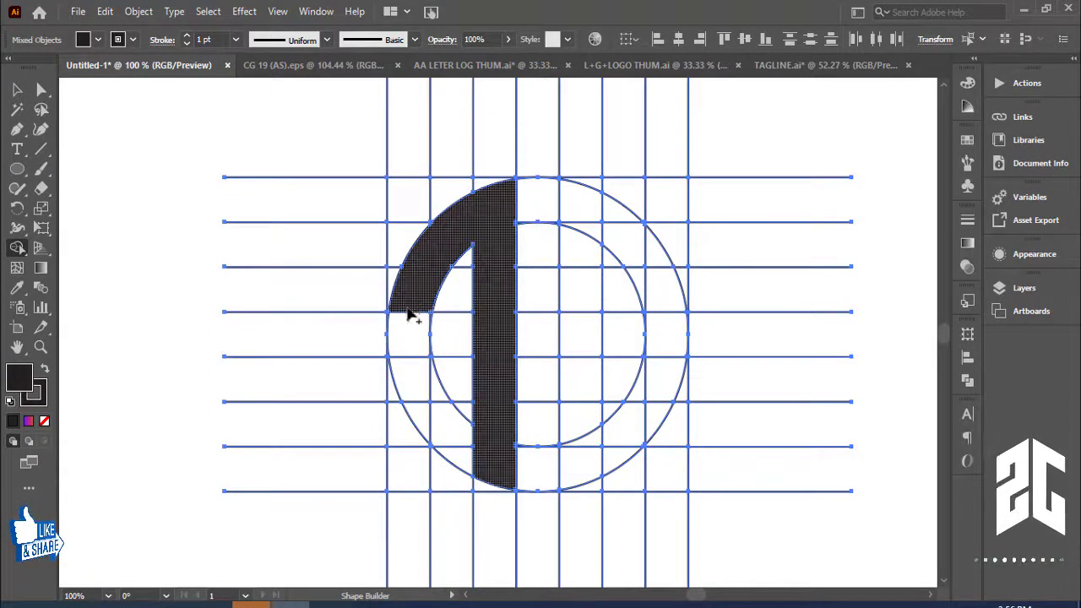
left_click_drag(410, 309, 404, 332)
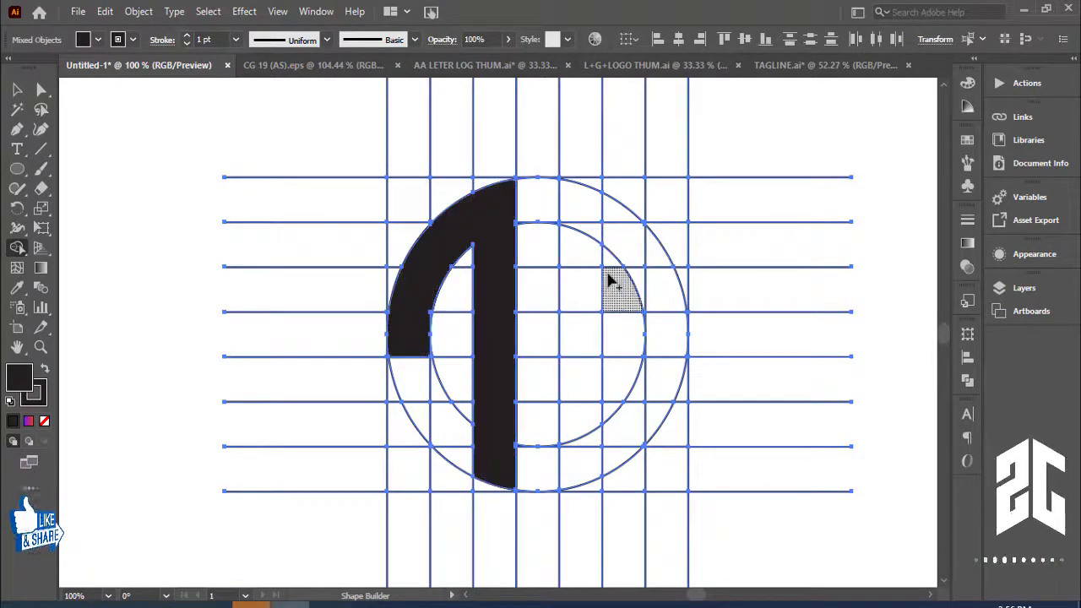
mouse_move(577, 199)
left_mouse_down()
mouse_move(612, 306)
mouse_move(599, 205)
mouse_move(872, 382)
left_mouse_up()
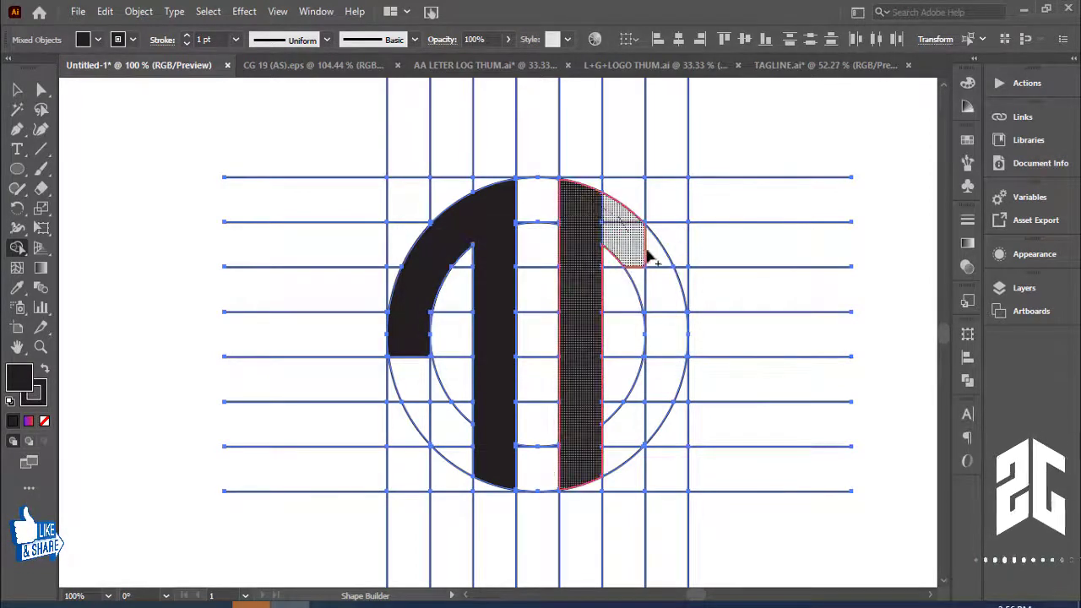
- Merge the right stem with its top arc into one letterform
key("ctrl+plus")
key("ctrl+plus")
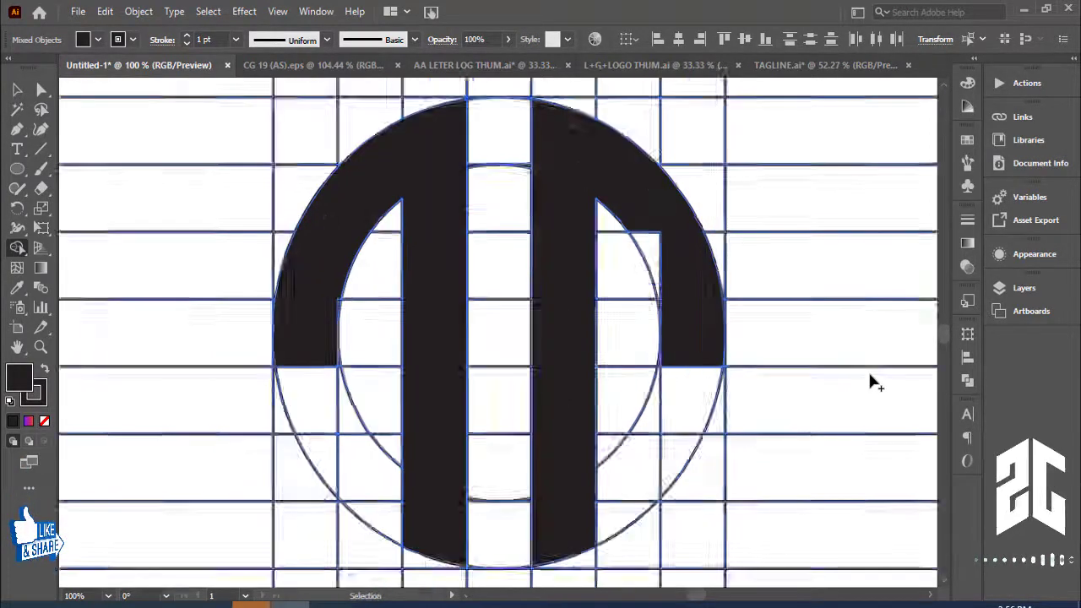
left_click_drag(851, 360, 889, 361)
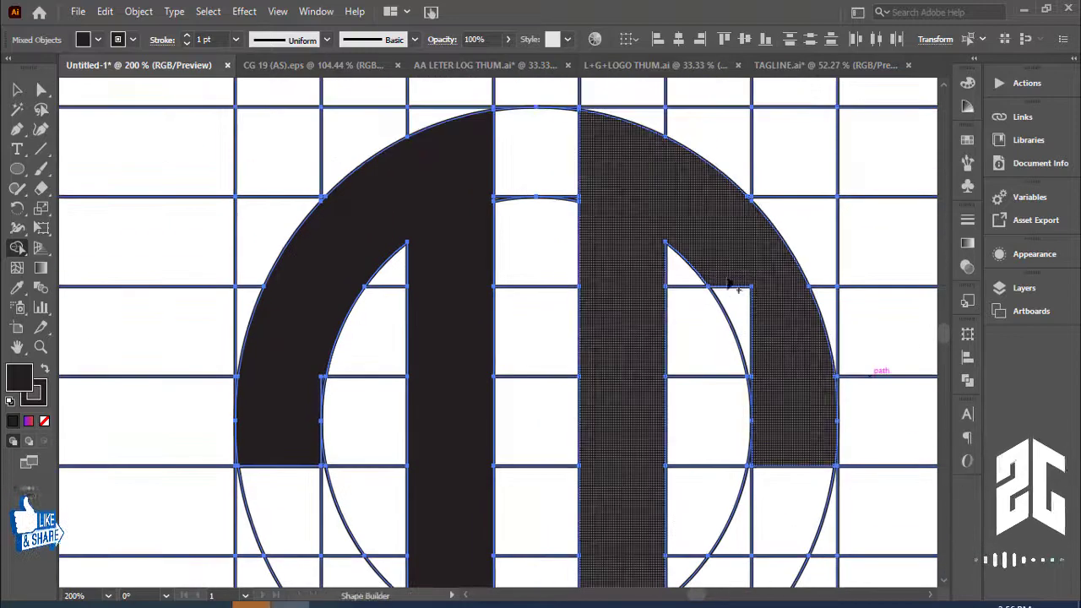
mouse_move(642, 279)
left_mouse_down()
mouse_move(754, 289)
mouse_move(644, 221)
left_mouse_up()
key("ctrl+plus")
key("ctrl+plus")
key("ctrl+plus")
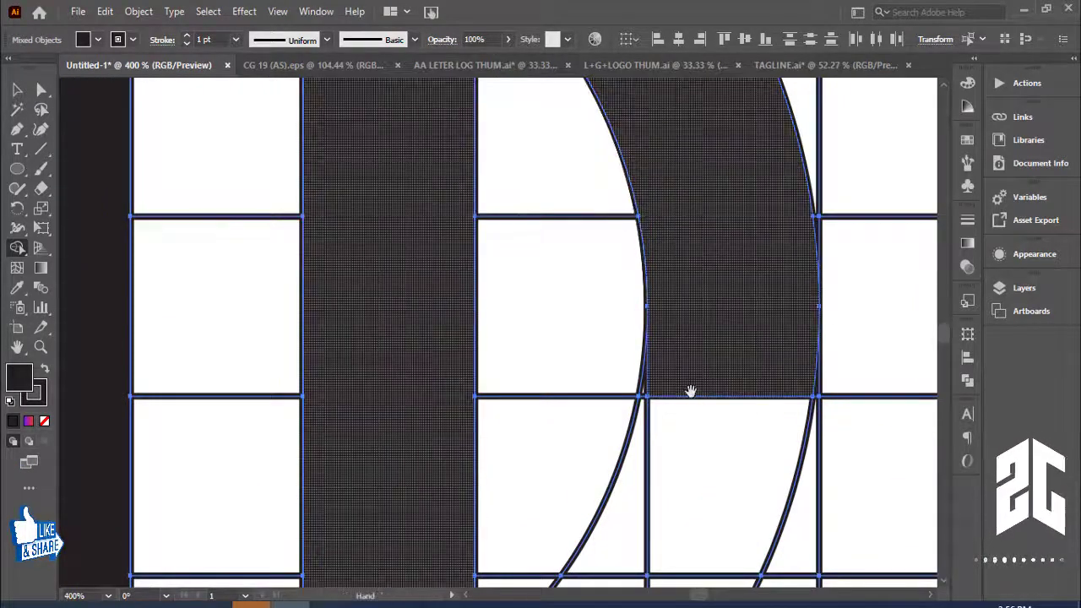
left_click_drag(687, 399, 698, 356)
left_click_drag(778, 280, 734, 310)
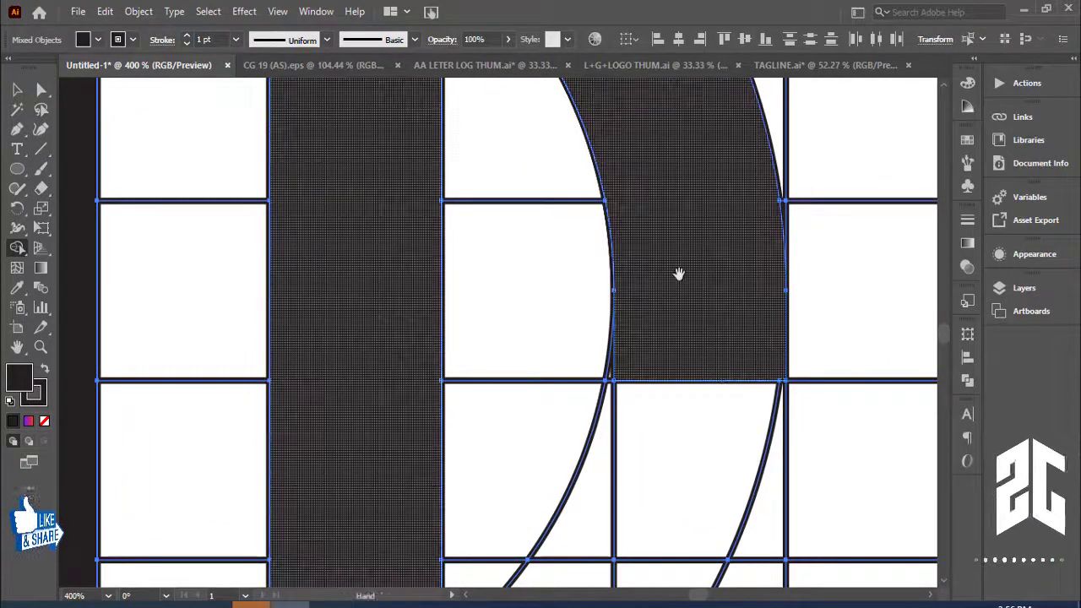
left_click_drag(680, 273, 692, 375)
left_click_drag(740, 477, 718, 374)
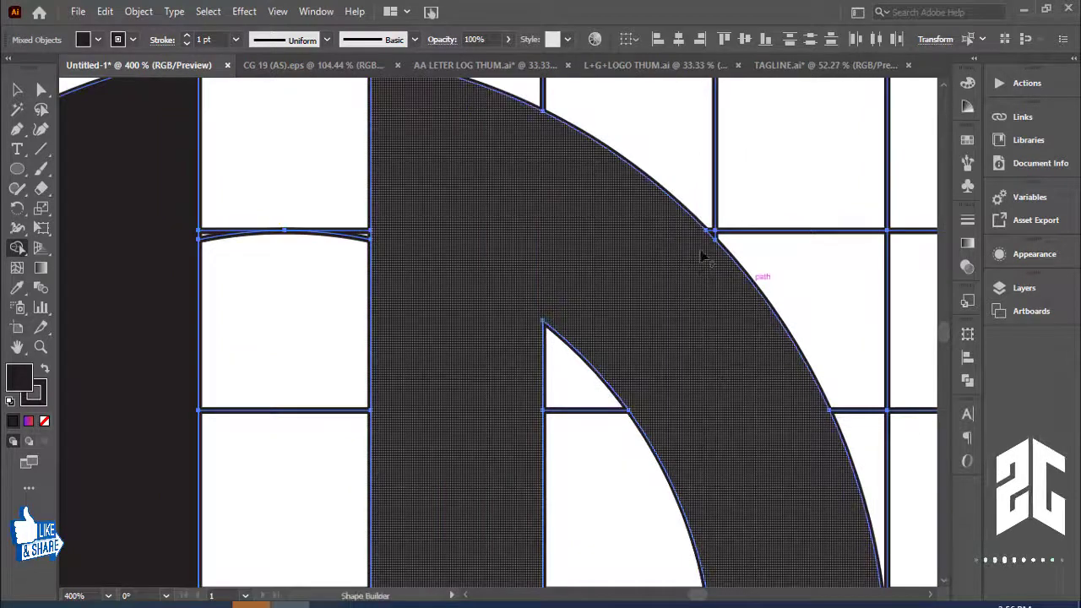
mouse_move(661, 246)
left_mouse_down()
mouse_move(360, 338)
mouse_move(417, 389)
mouse_move(591, 219)
mouse_move(413, 366)
mouse_move(388, 354)
left_mouse_up()
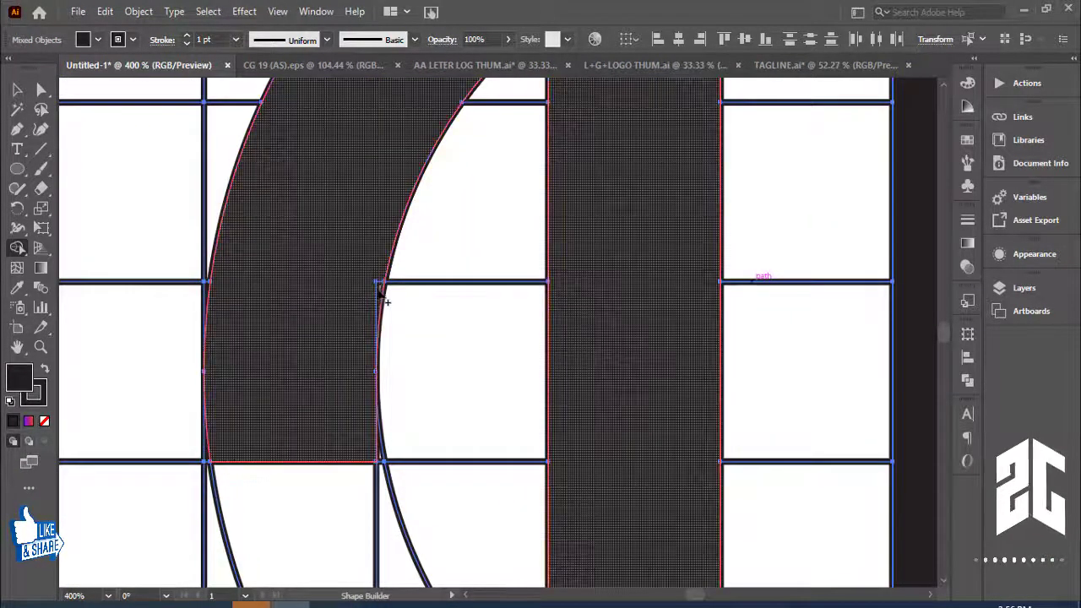
- Merge the remaining left arc and stem pieces, then zoom out to the whole logo
left_click(365, 456)
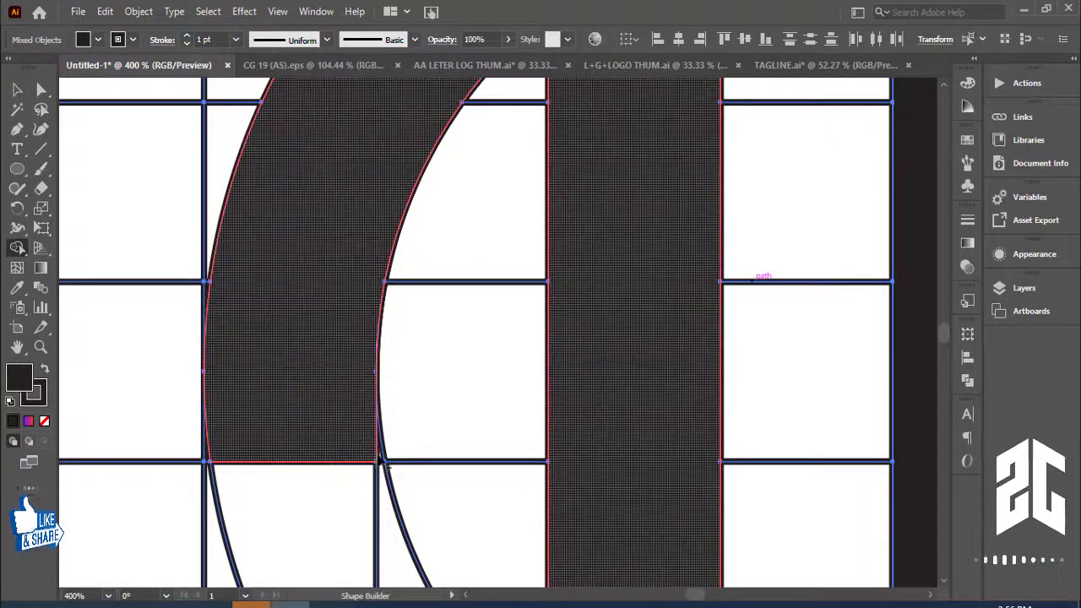
left_click_drag(356, 302, 262, 362)
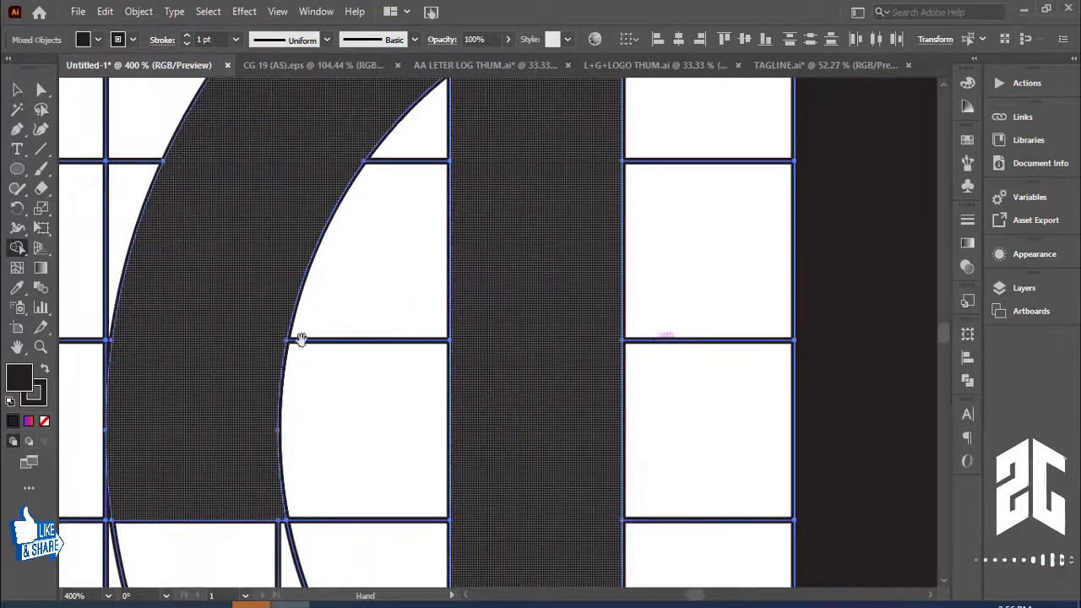
mouse_move(535, 302)
left_mouse_down()
mouse_move(468, 296)
mouse_move(447, 360)
left_mouse_up()
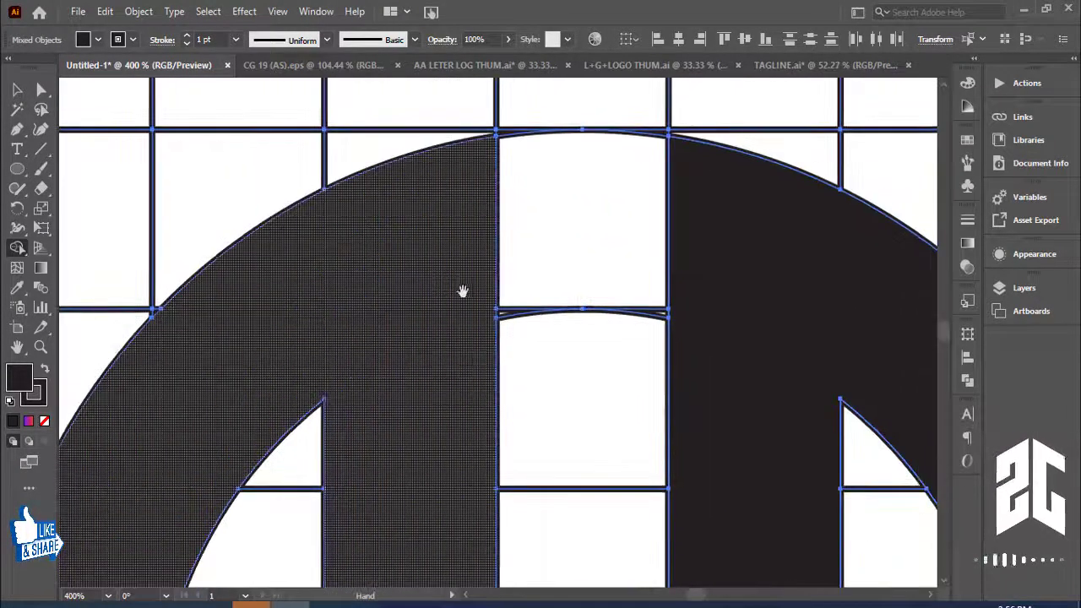
scroll(462, 292, "down", 3)
key("ctrl+minus")
key("ctrl+minus")
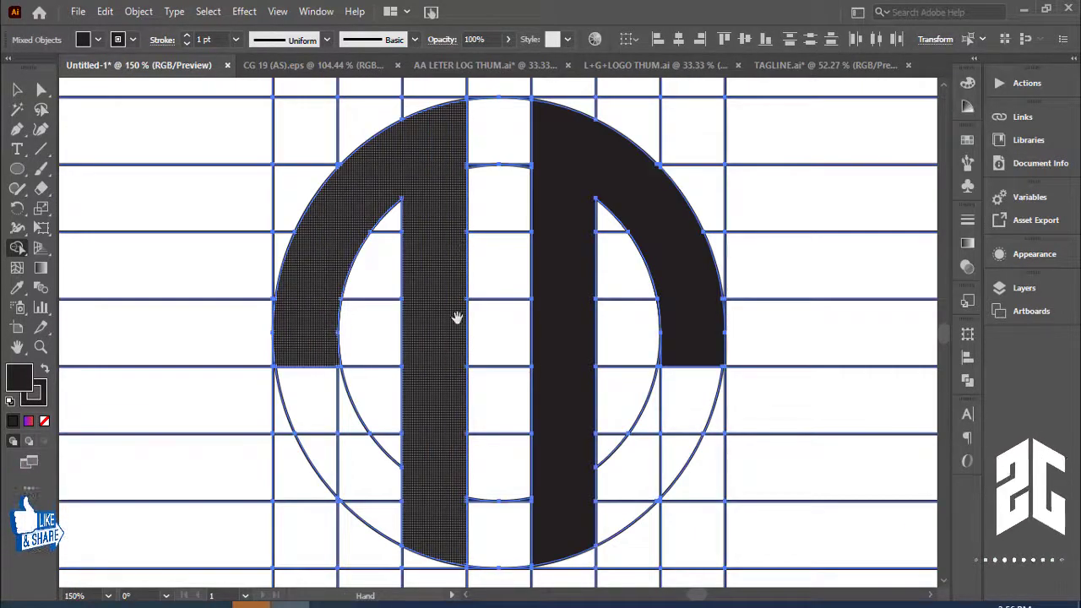
key("ctrl+minus")
key("ctrl+minus")
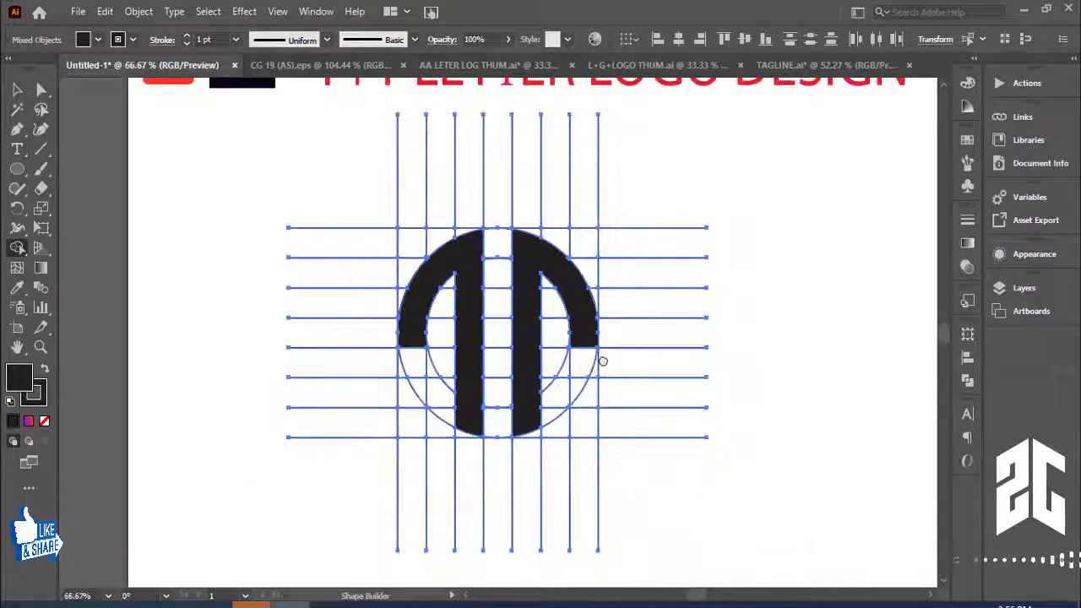
- Ungroup the grid lines and move both letterforms off the artboard
scroll(591, 364, "left", 5)
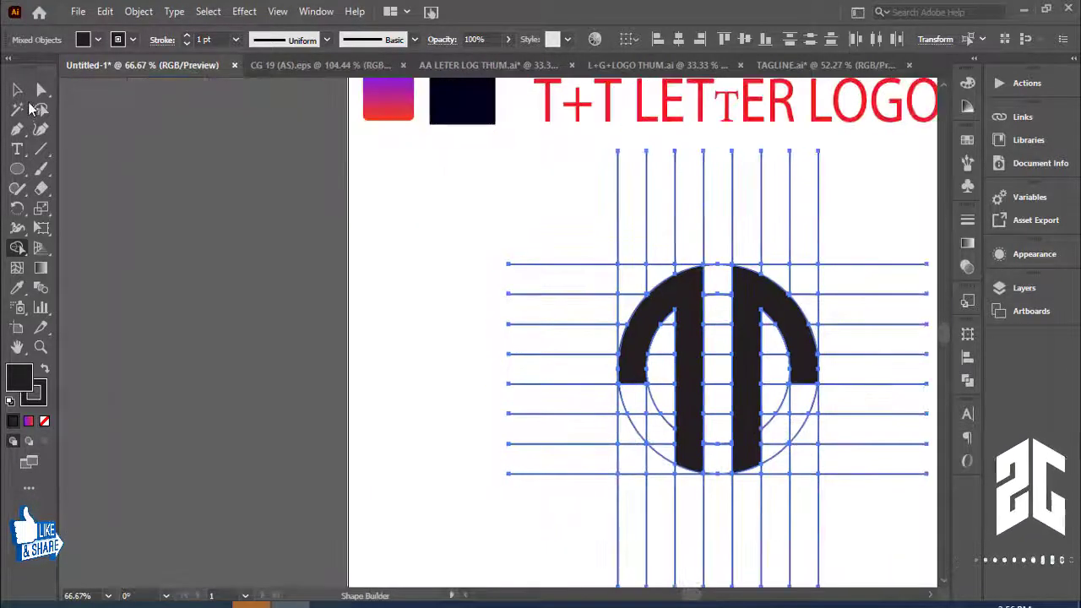
left_click(403, 173)
left_click(690, 317)
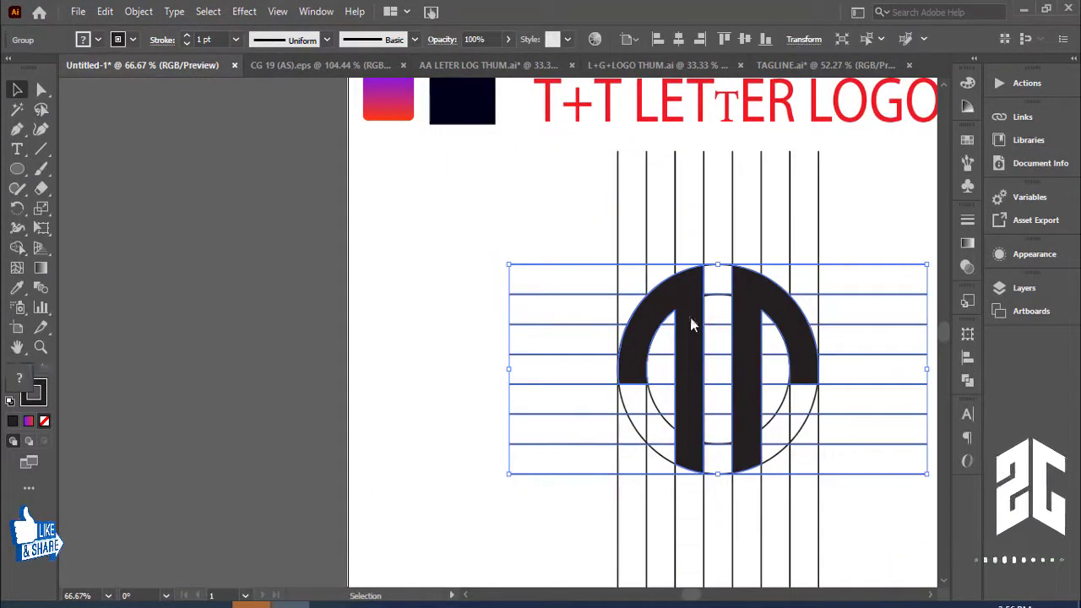
right_click(690, 318)
left_click(736, 167)
left_click(583, 257)
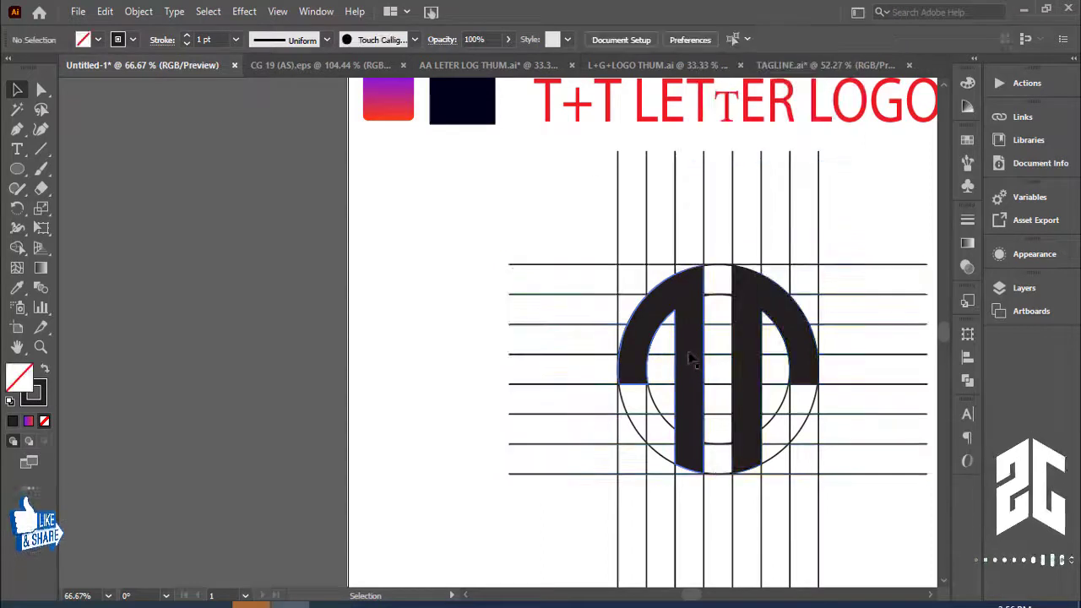
left_click(688, 359)
left_click(801, 340, "shift")
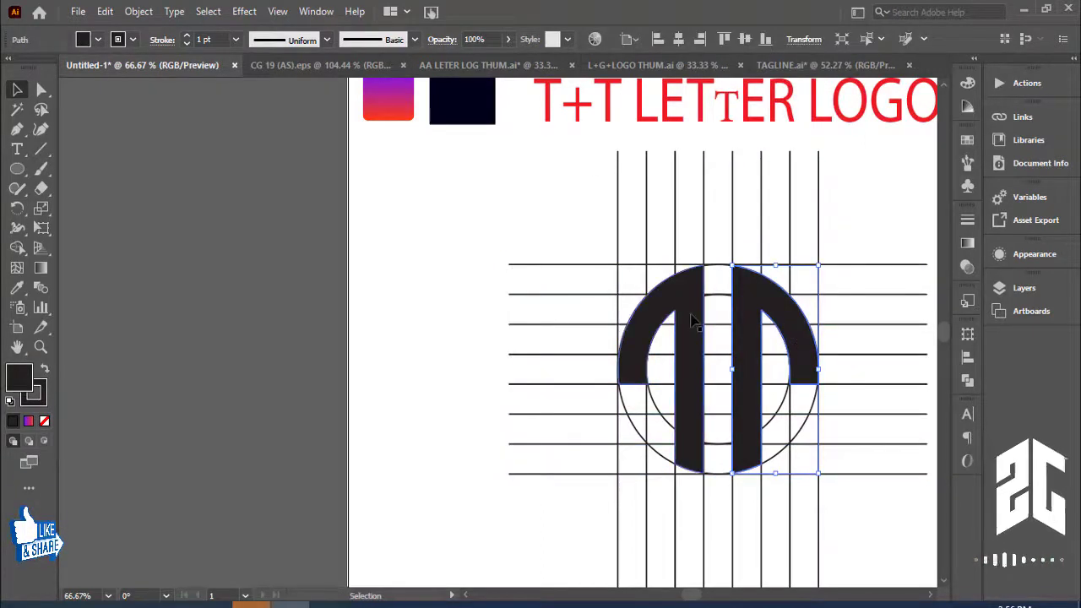
left_click_drag(659, 355, 166, 340)
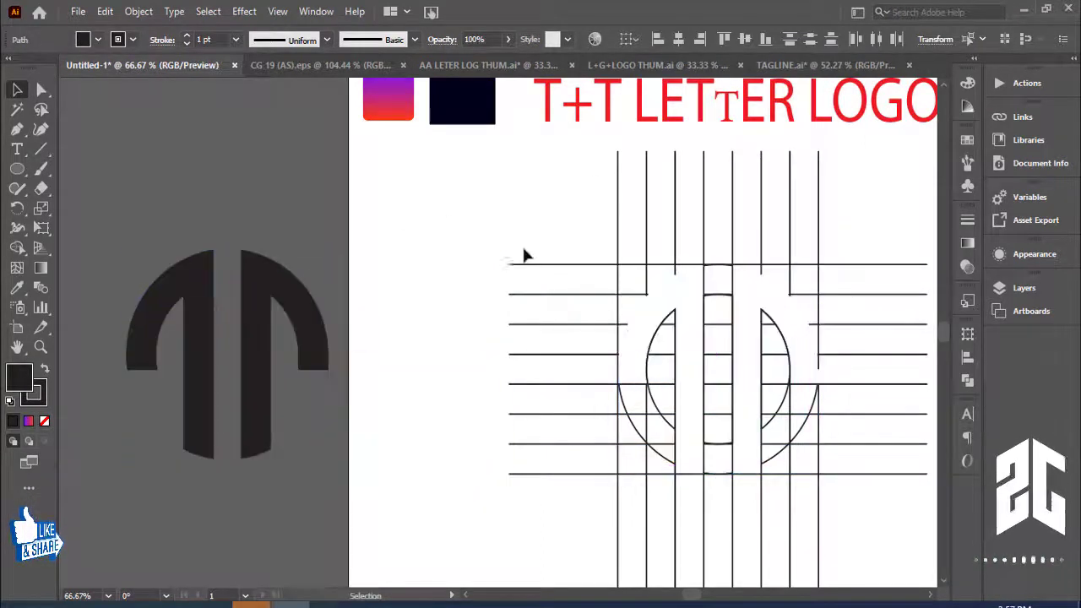
- Delete the construction grid lines and move the letterforms back onto the artboard
left_click_drag(521, 245, 860, 525)
key("Delete")
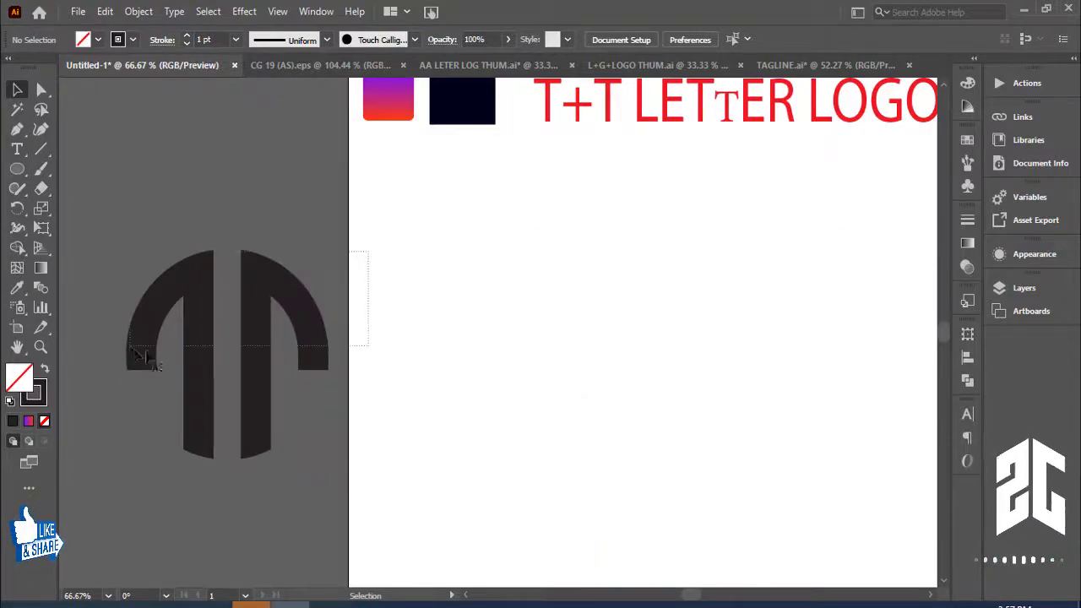
left_click(140, 355)
left_click_drag(198, 366, 698, 395)
left_click_drag(535, 385, 413, 410)
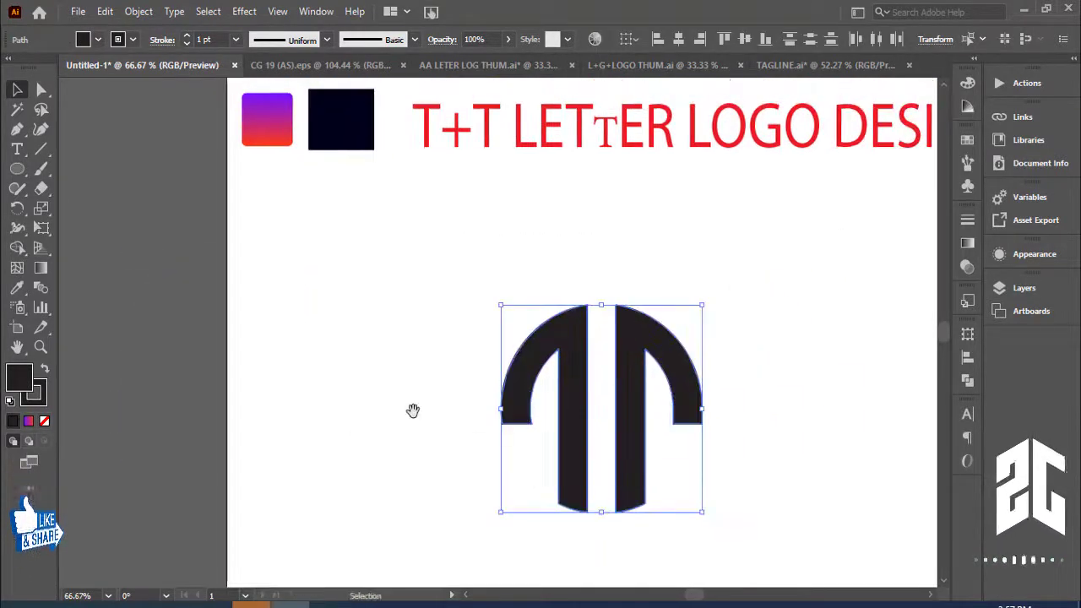
key("ctrl+minus")
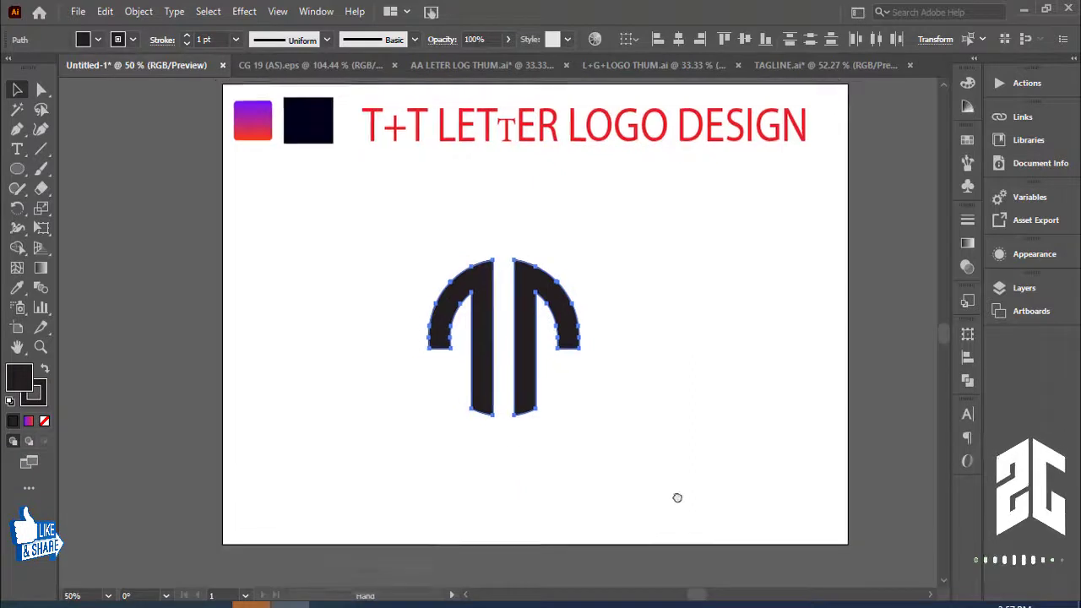
- Enlarge the two letterforms and raise their stroke weight to 25 pt
left_click_drag(678, 497, 690, 515)
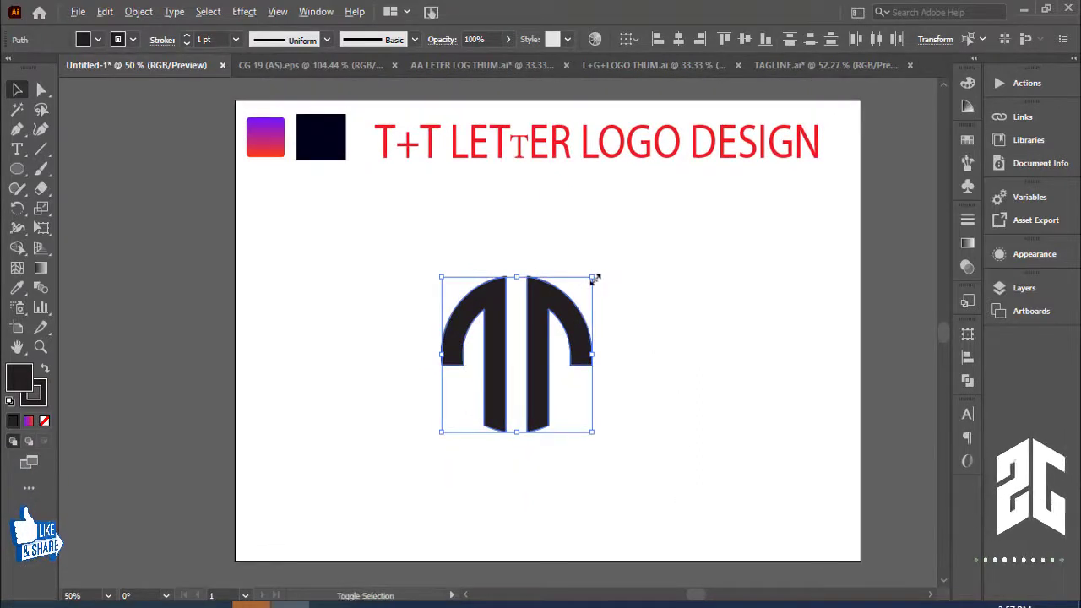
left_click_drag(596, 278, 656, 211)
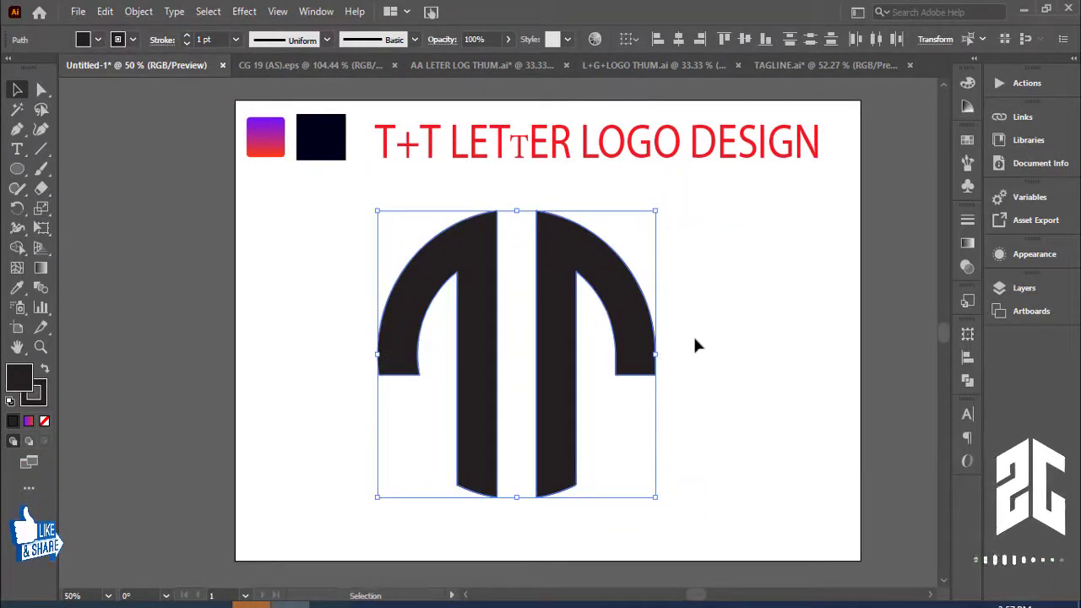
left_click(723, 303)
left_click(379, 353)
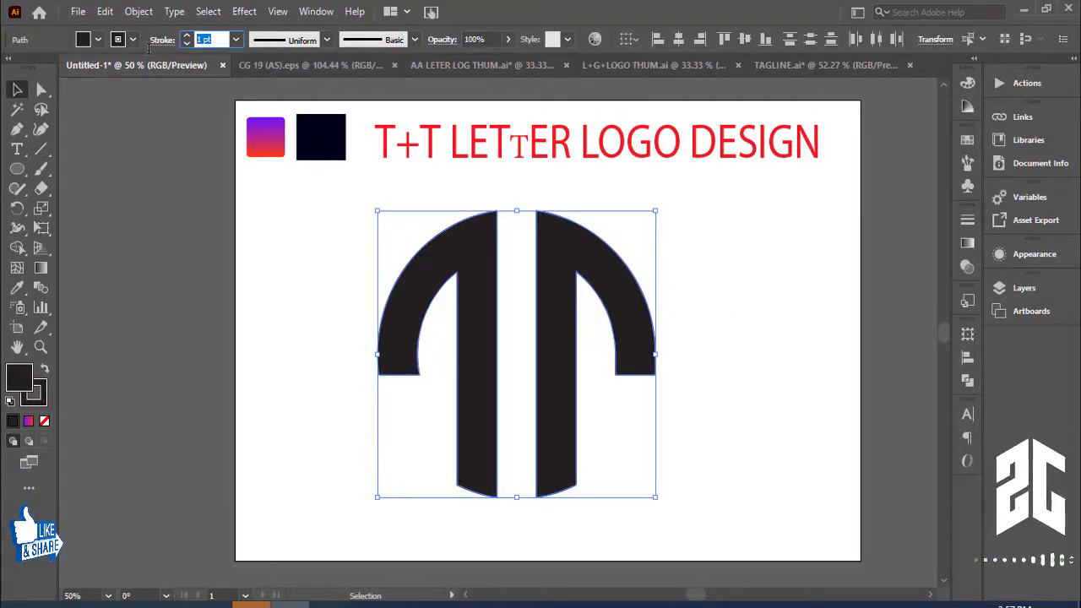
key("Up")
key("Up")
key("Up")
key("Up")
key("Up")
key("Up")
key("Up")
key("Up")
key("Up")
key("Up")
key("Up")
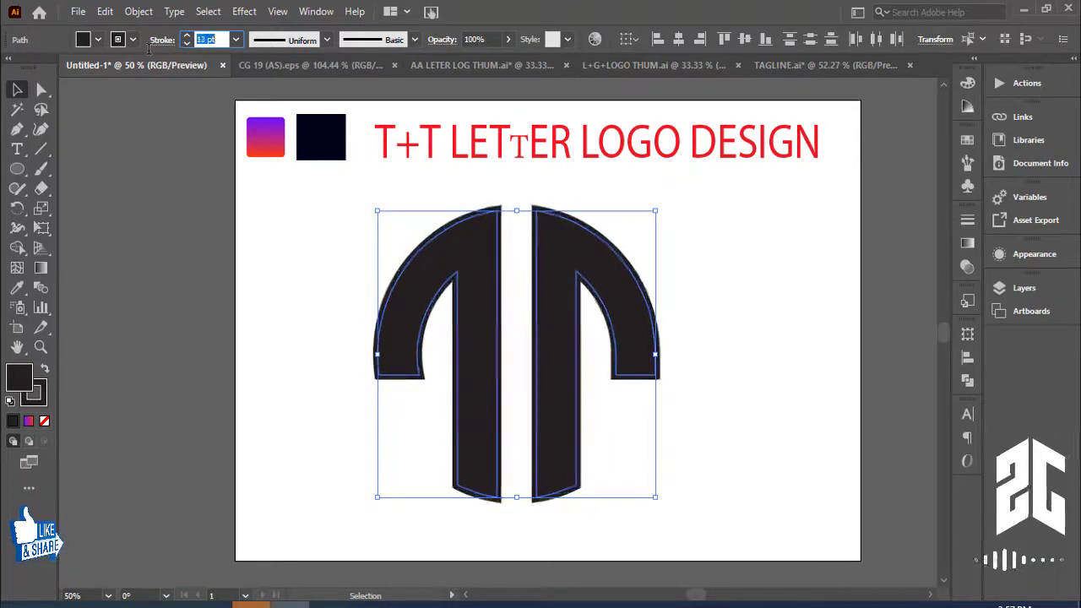
key("Up")
key("Up")
key("Up")
key("Up")
key("Up")
key("Up")
key("Up")
key("Up")
key("Up")
key("Up")
key("Up")
key("Up")
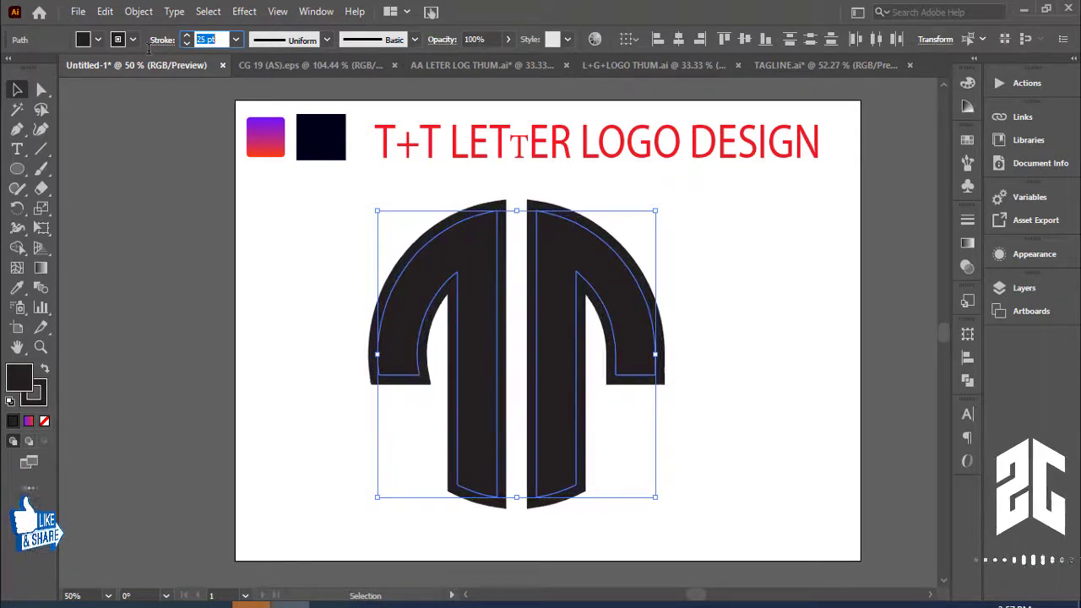
key("Up")
key("Up")
key("Up")
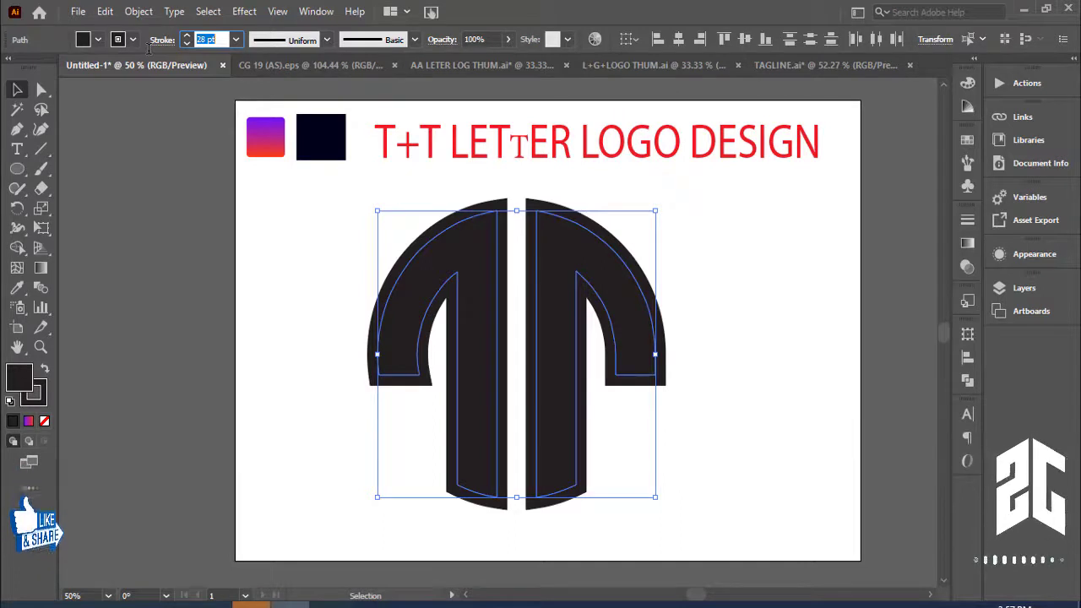
- Expand the logo's fill and stroke, unite the parts with Pathfinder, and move it right
left_click(137, 12)
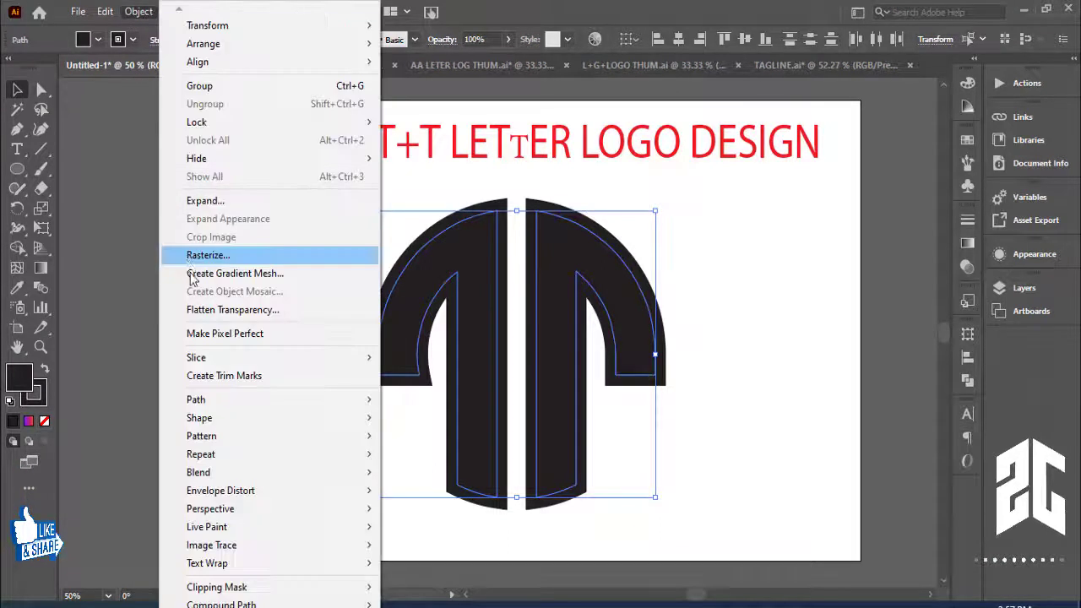
left_click(198, 200)
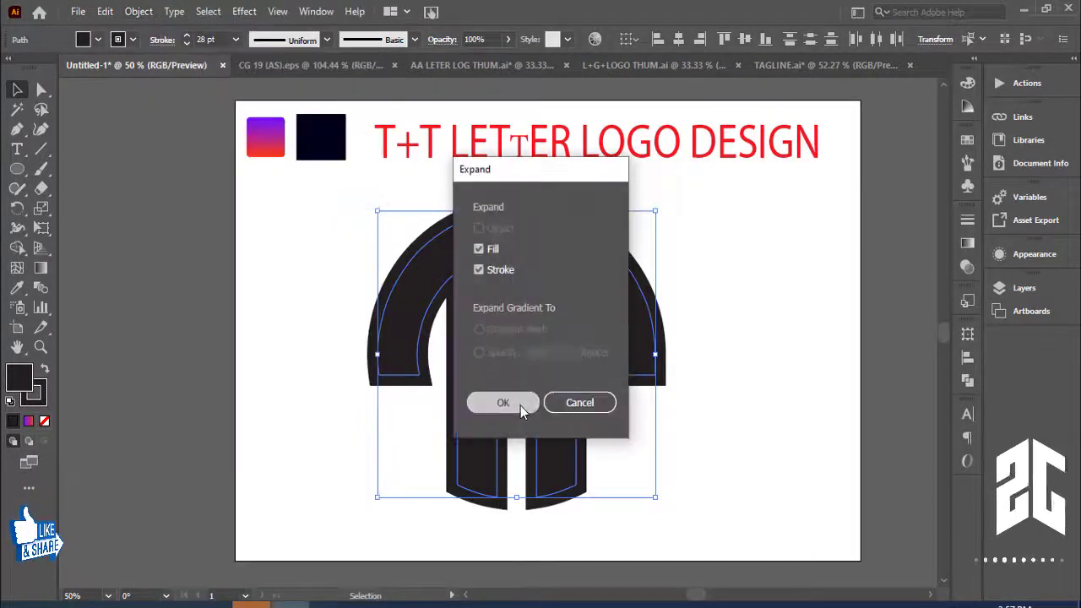
left_click(520, 406)
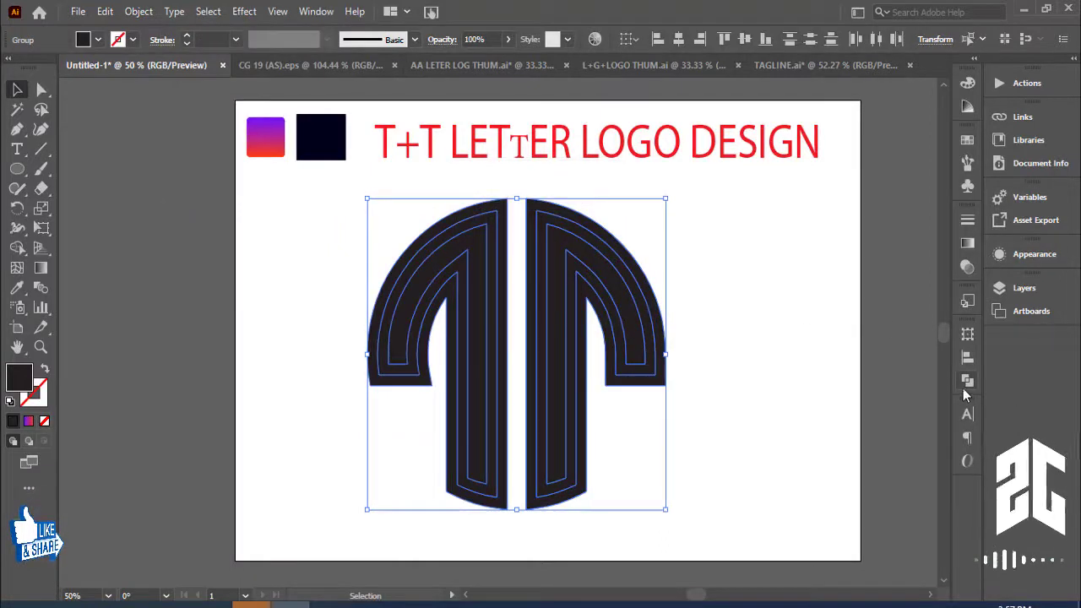
left_click(968, 382)
left_click(782, 371)
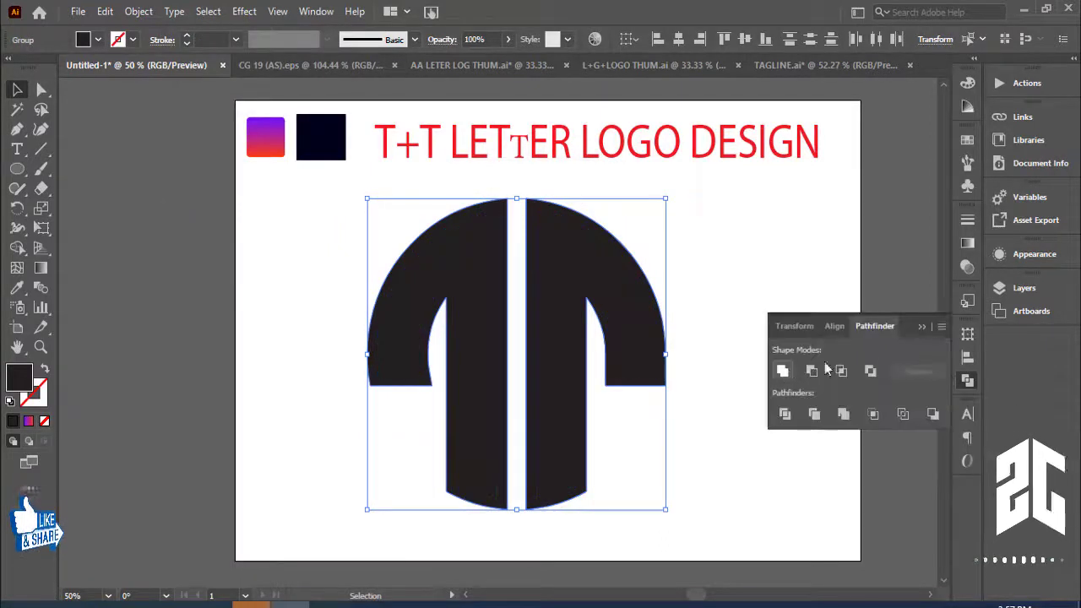
left_click(922, 327)
left_click(794, 315)
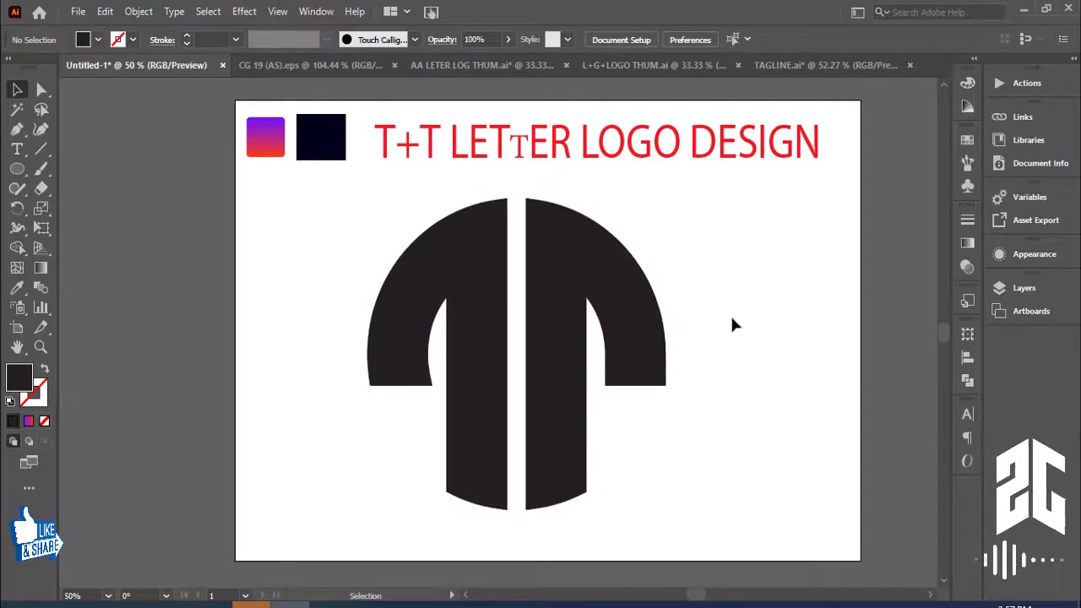
left_click(635, 328)
left_click_drag(663, 311, 720, 324)
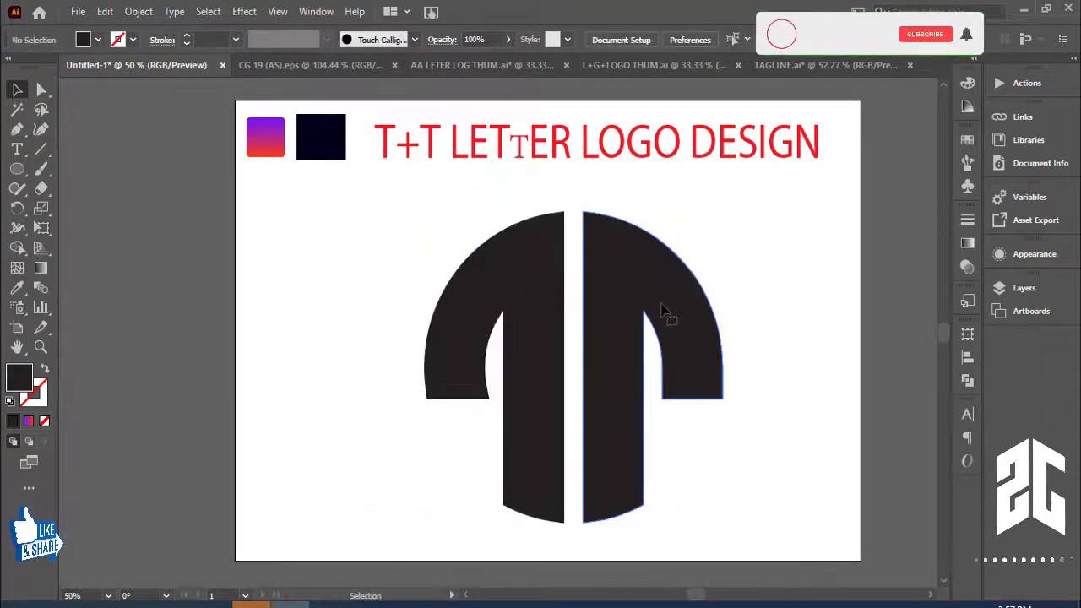
- Apply the purple-to-red gradient swatch to both T halves with the Eyedropper
key("i")
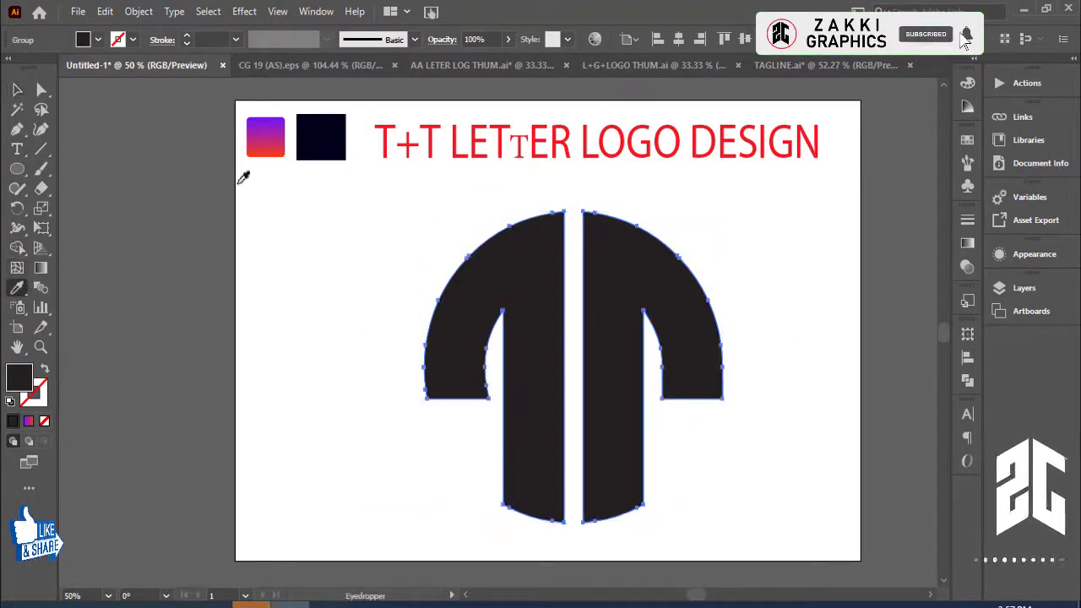
left_click(262, 154)
left_click(17, 89)
left_click(575, 313)
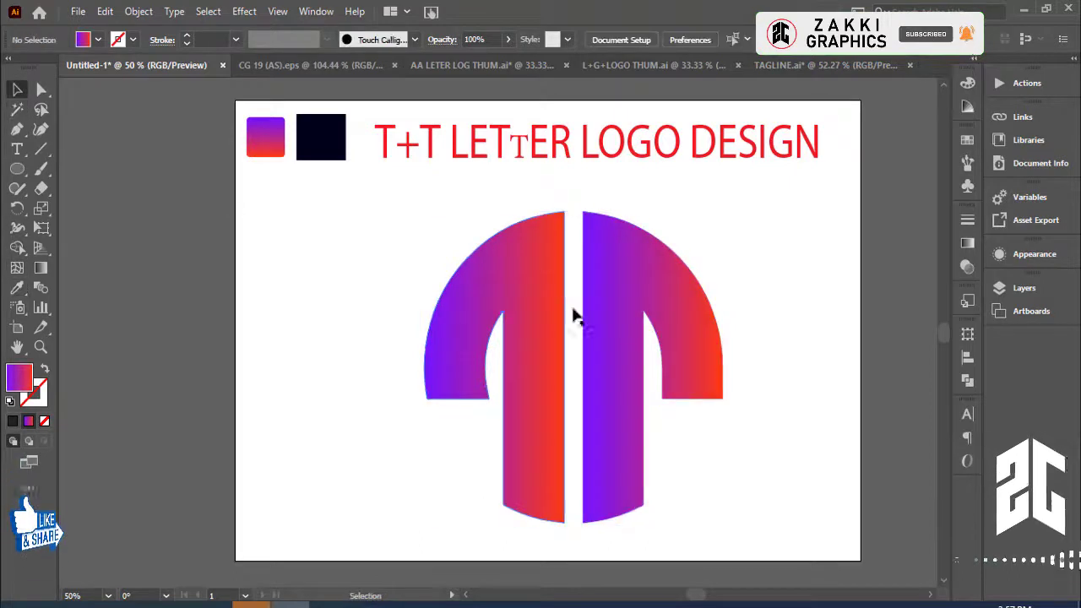
left_click(603, 324)
- Drag the gradient top to bottom so each T half runs purple to red
left_click(41, 268)
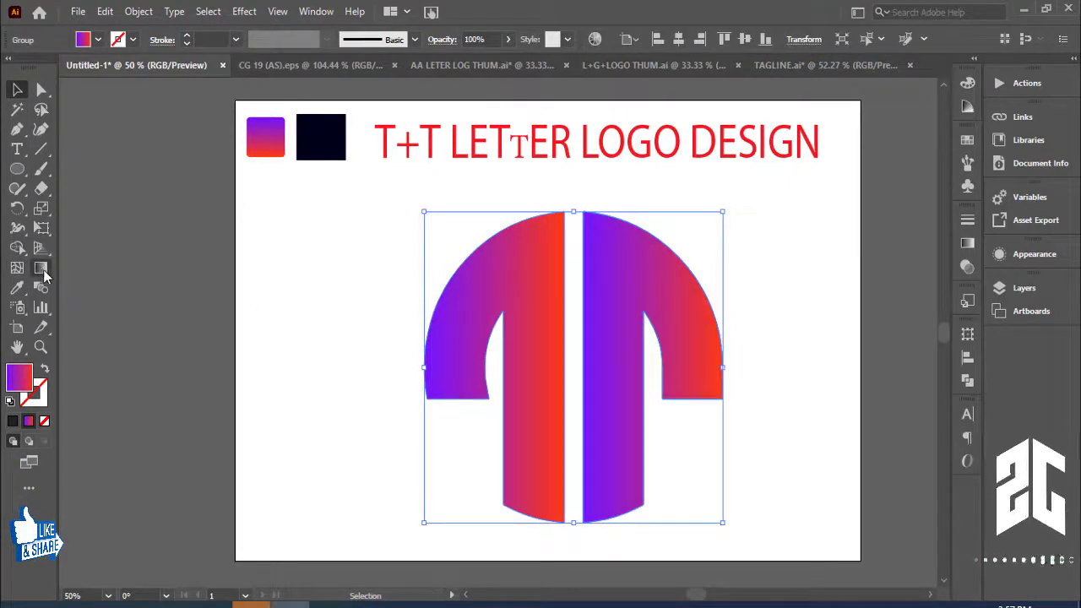
left_click_drag(580, 202, 586, 463)
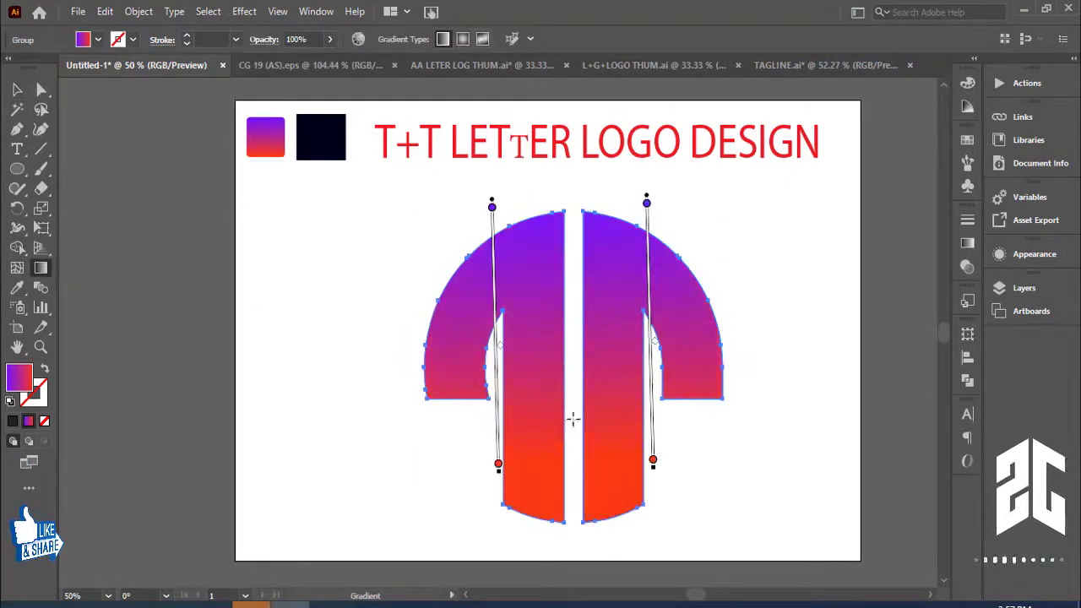
left_click_drag(595, 547, 580, 302)
left_click_drag(568, 196, 580, 493)
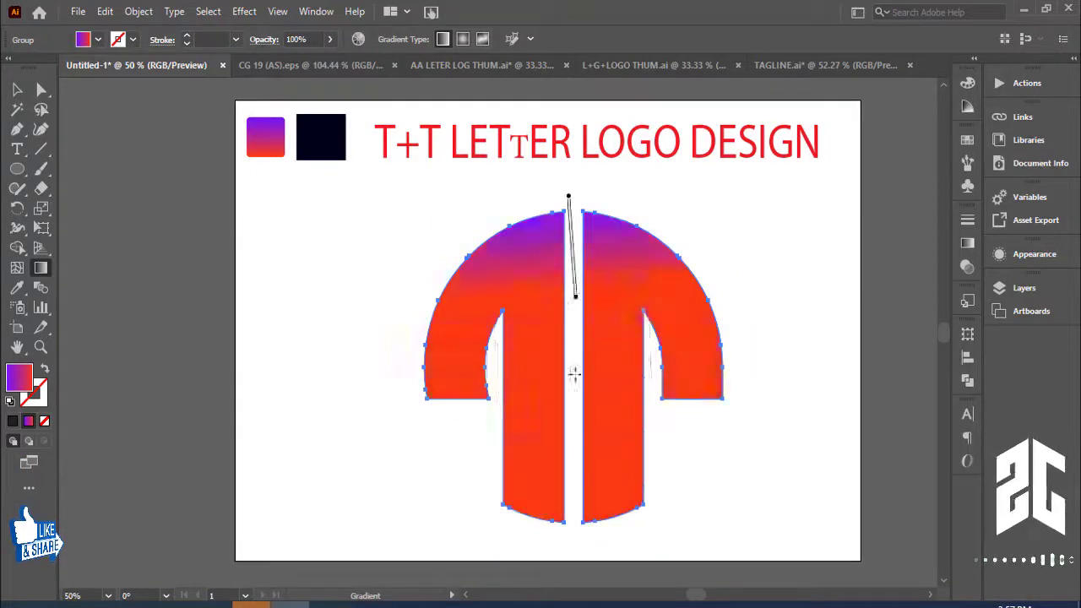
left_click(17, 89)
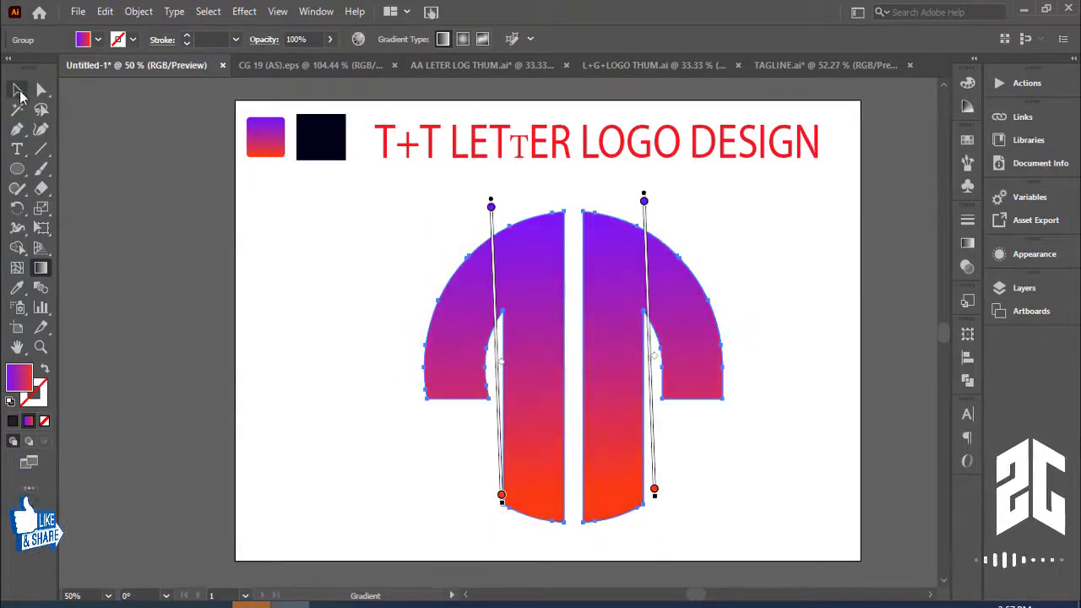
left_click(377, 227)
- Zoom out to 33.33% and centre the logo on the artboard
key("ctrl+minus")
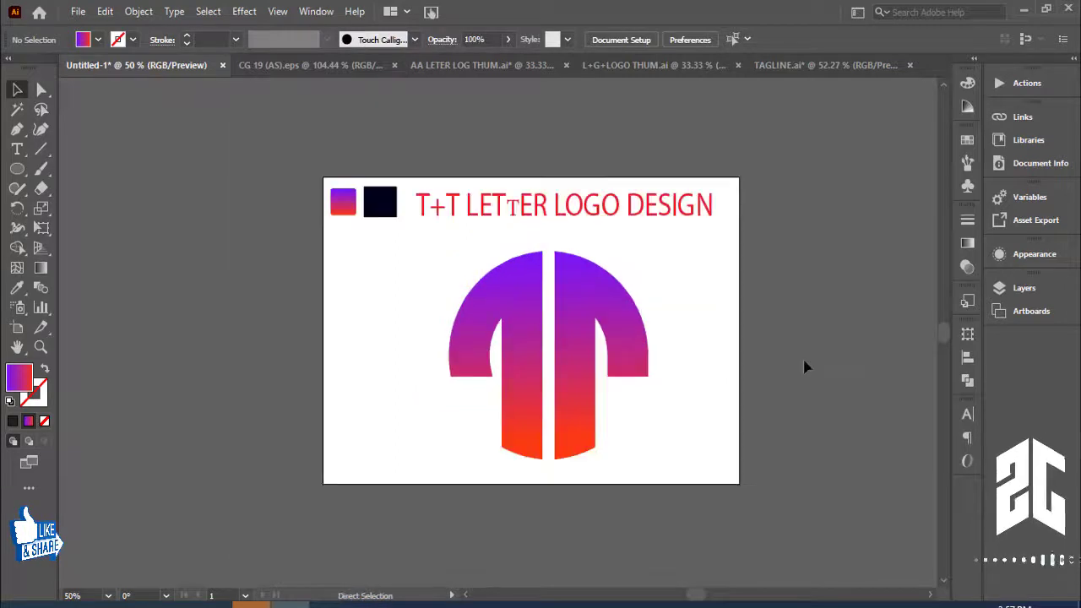
left_click_drag(749, 325, 835, 328)
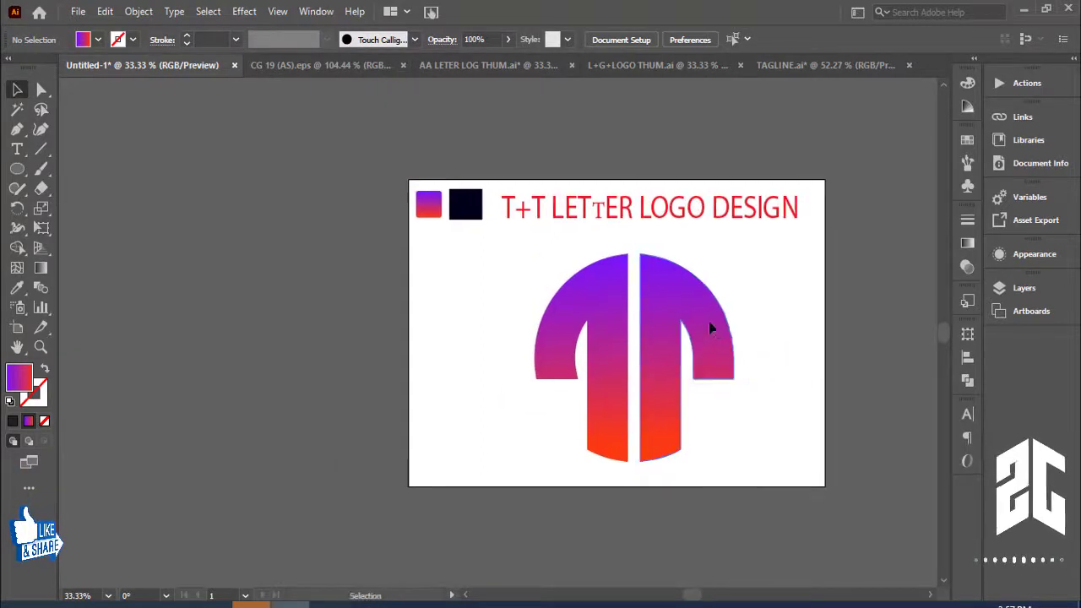
left_click(707, 321)
left_click_drag(707, 321, 686, 321)
left_click(157, 226)
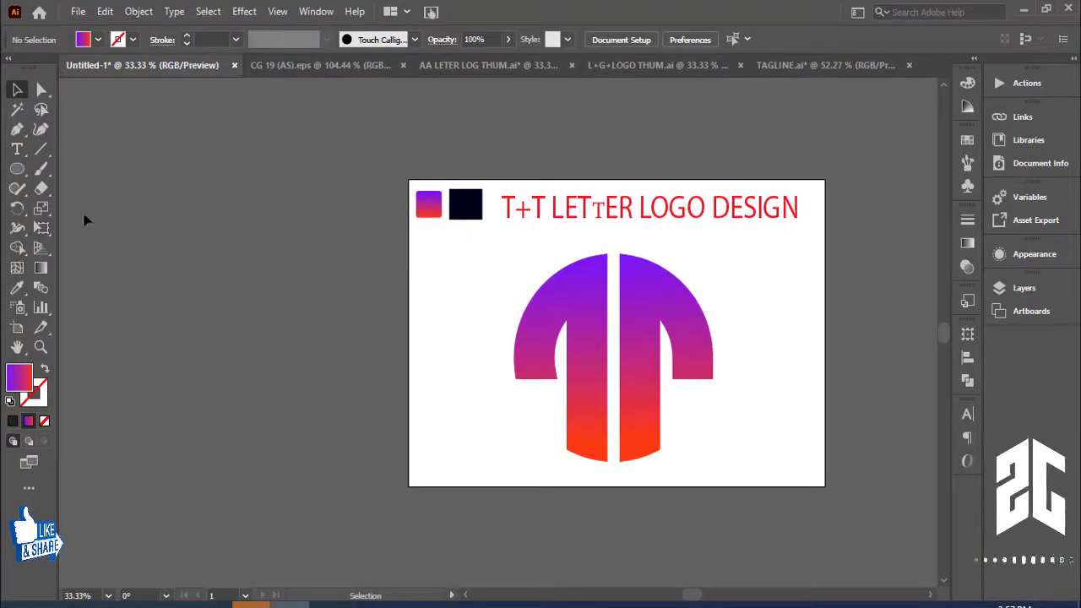
- Draw a large circle left of the artboard and remove its gradient fill
left_click(18, 170)
left_click_drag(243, 297, 372, 433)
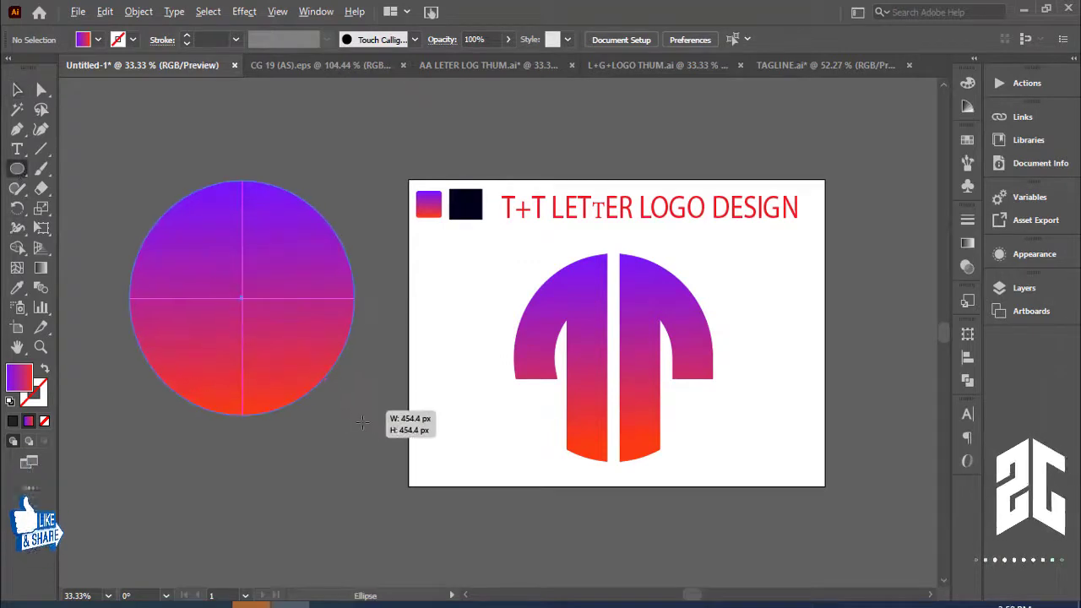
left_click(18, 90)
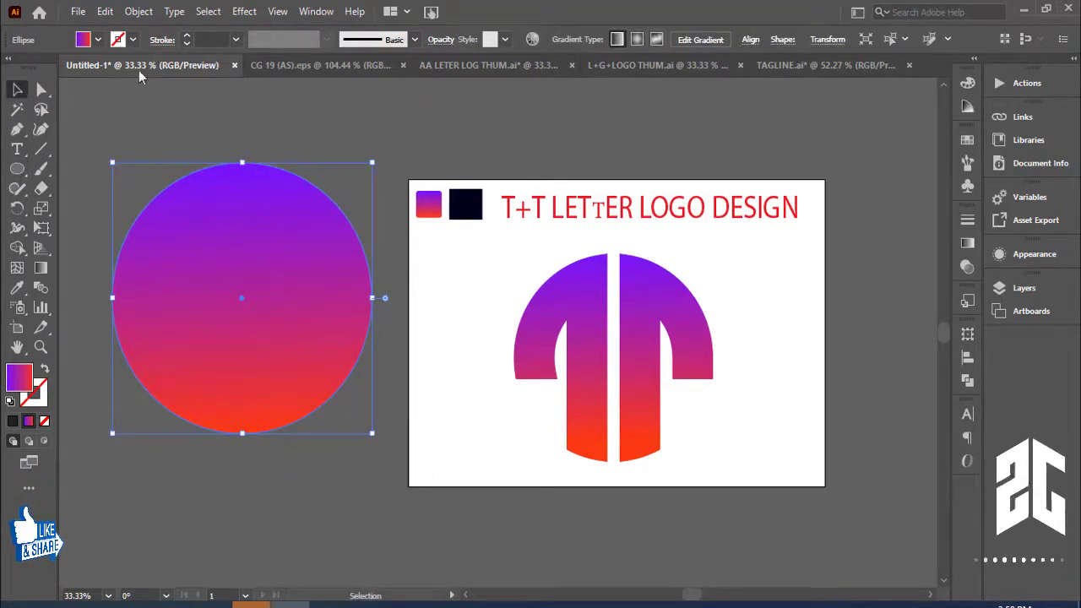
left_click(98, 40)
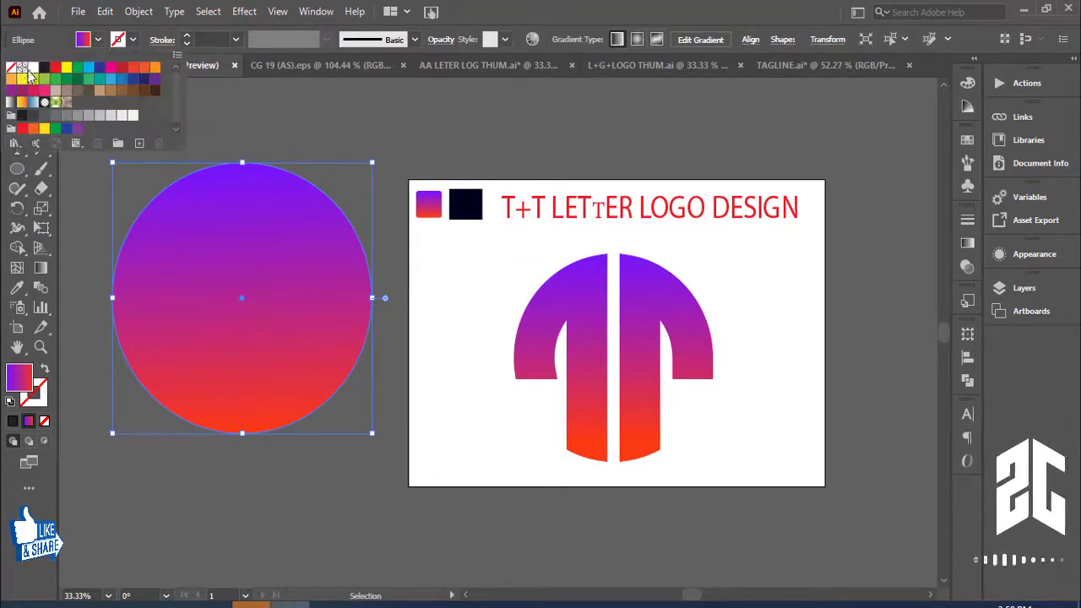
left_click(11, 67)
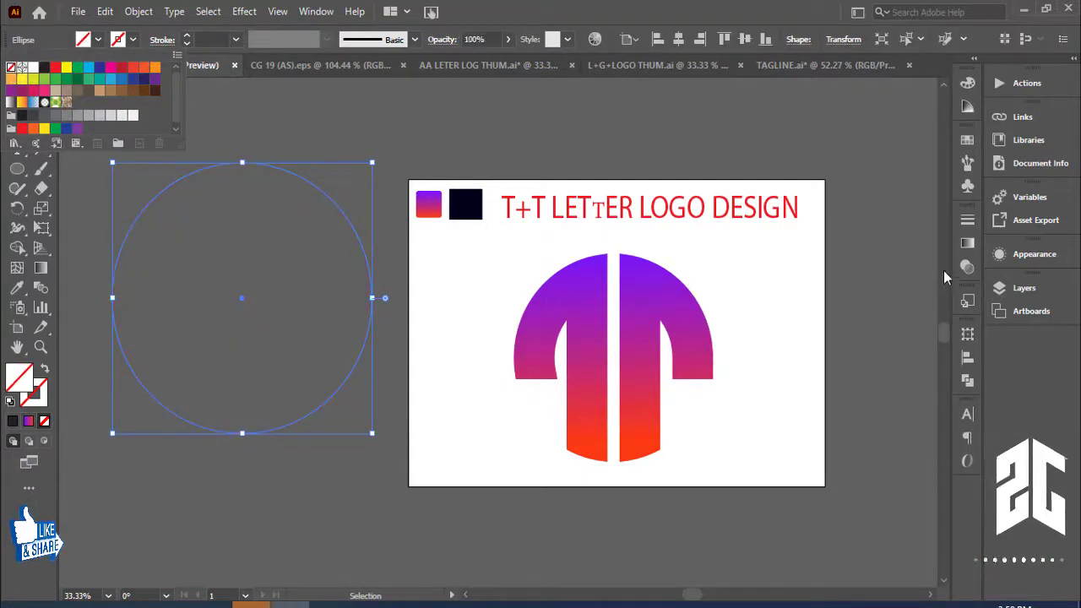
left_click(424, 211)
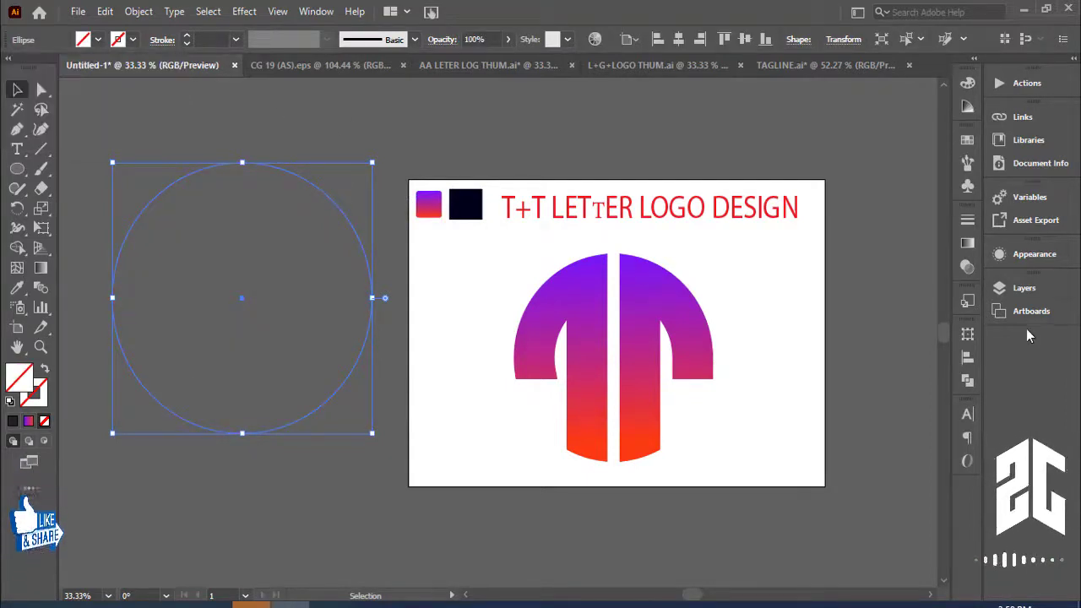
- Give the circle no fill and a purple-to-red gradient stroke
left_click(968, 245)
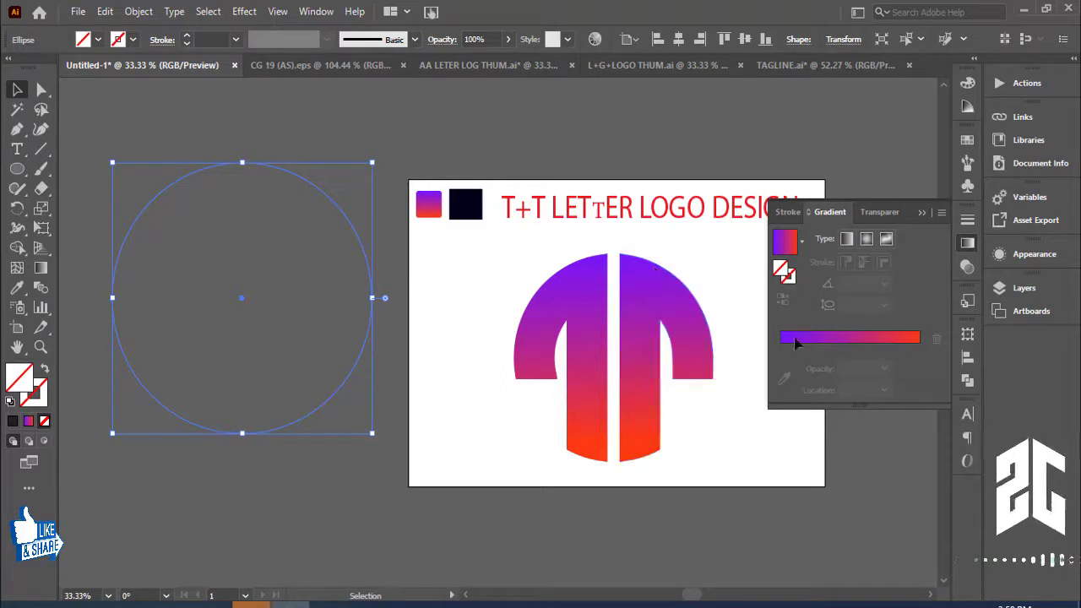
left_click(831, 338)
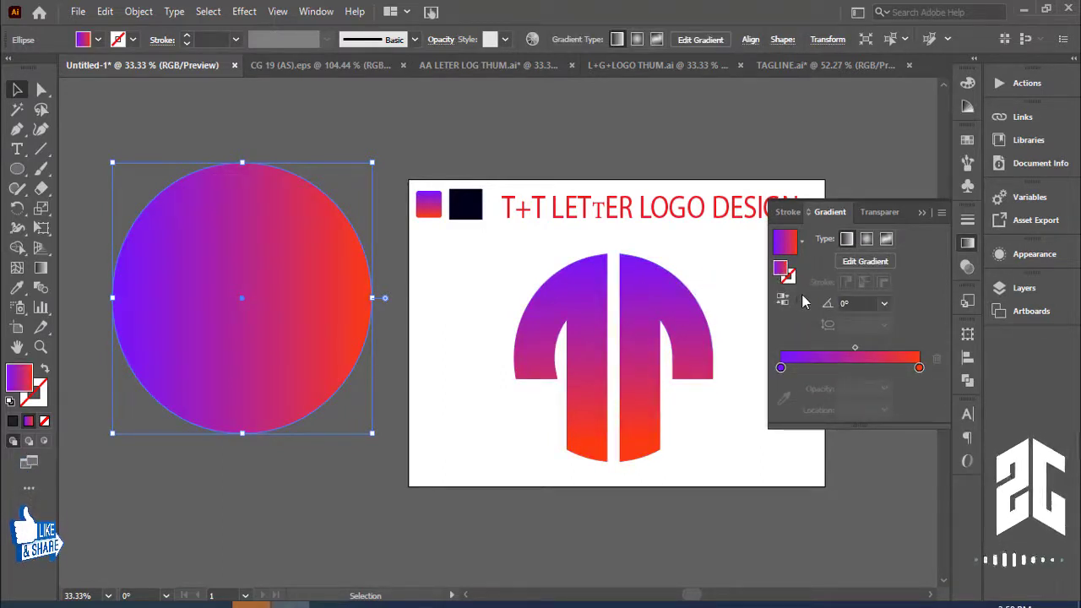
key("slash")
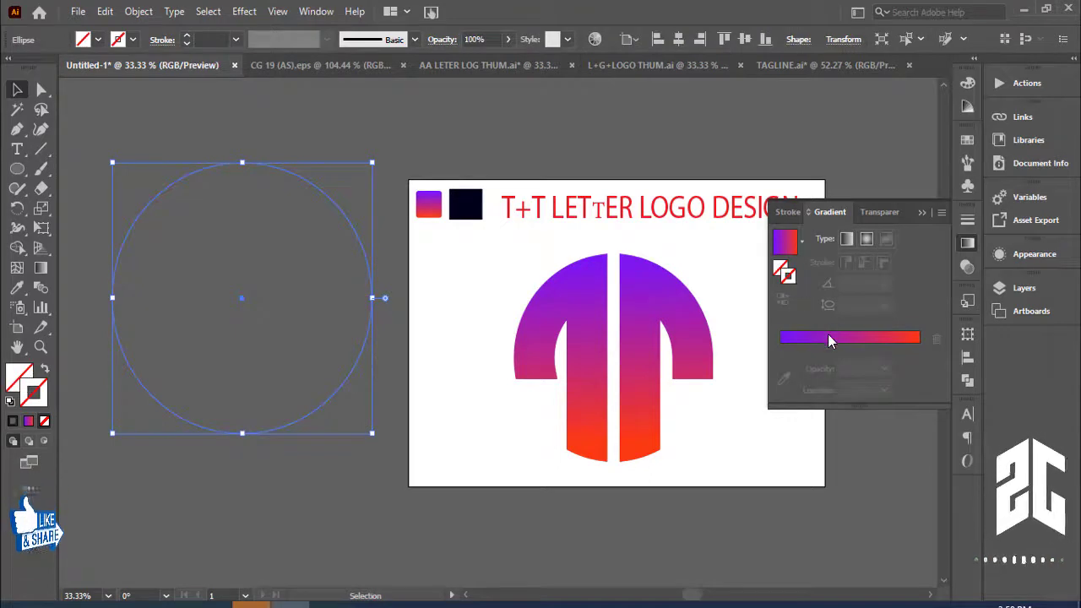
left_click(828, 337)
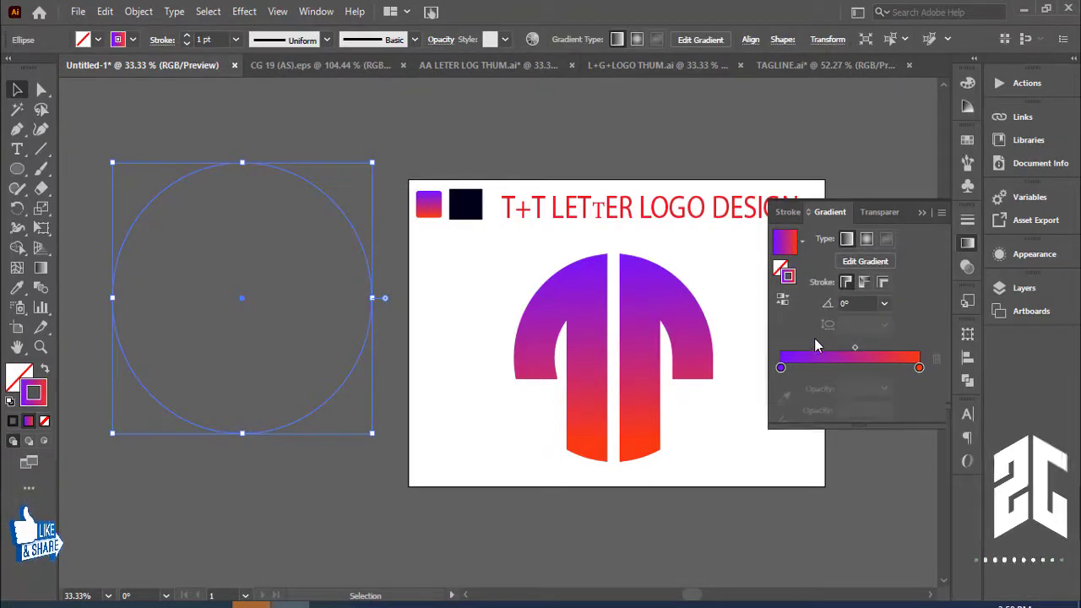
left_click(922, 213)
- Set the ring's stroke weight to 16 pt and move it onto the T logo
left_click(235, 40)
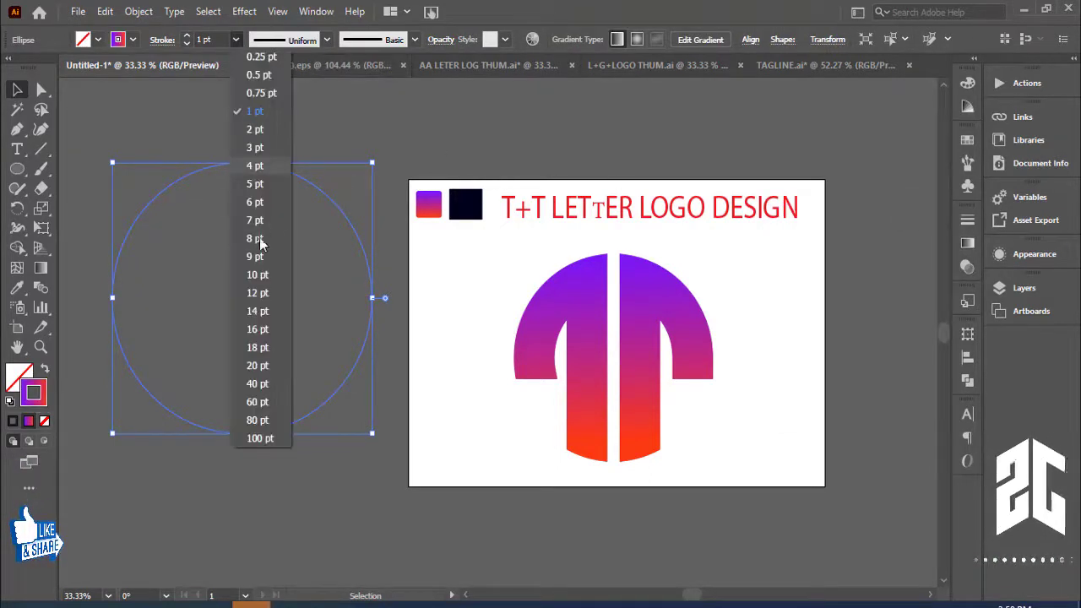
left_click(255, 256)
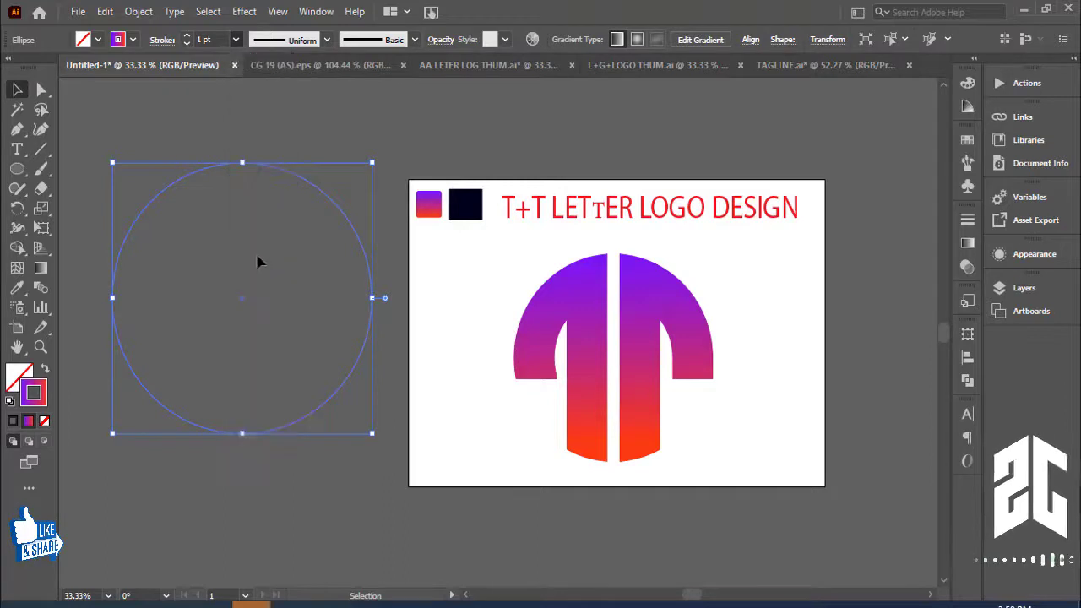
left_click(236, 40)
left_click(258, 330)
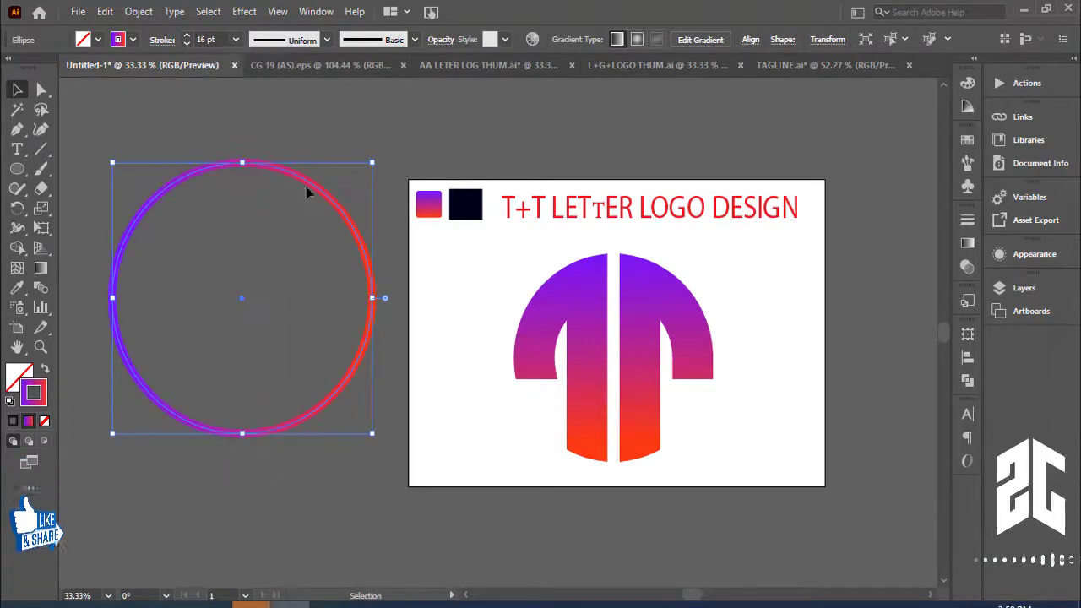
left_click_drag(328, 200, 684, 319)
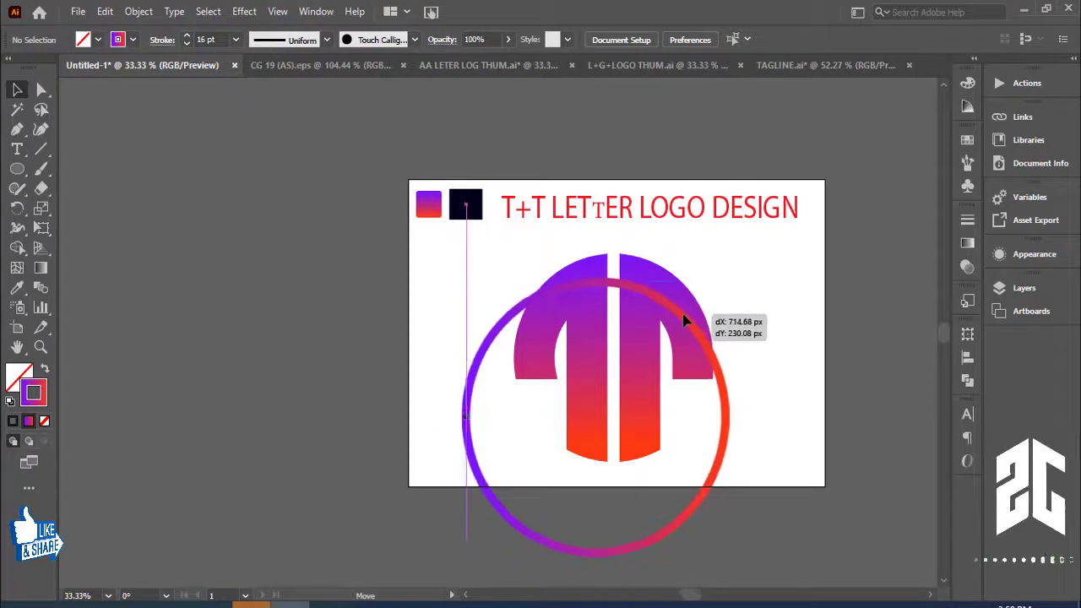
- Shrink the ring and centre it horizontally and vertically on the T shape
key("ctrl+plus")
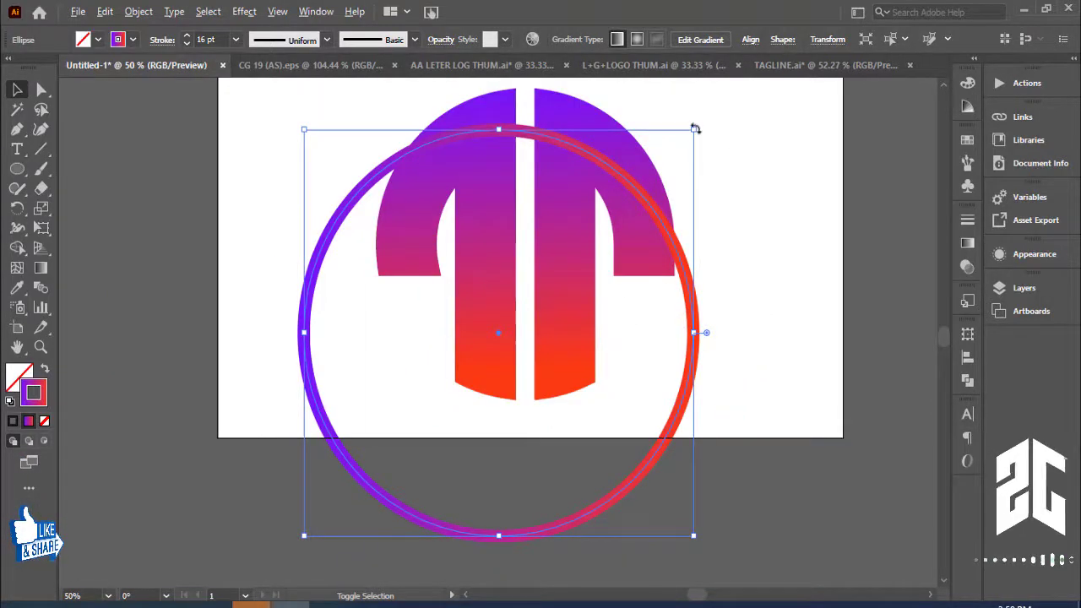
left_click_drag(695, 128, 627, 205)
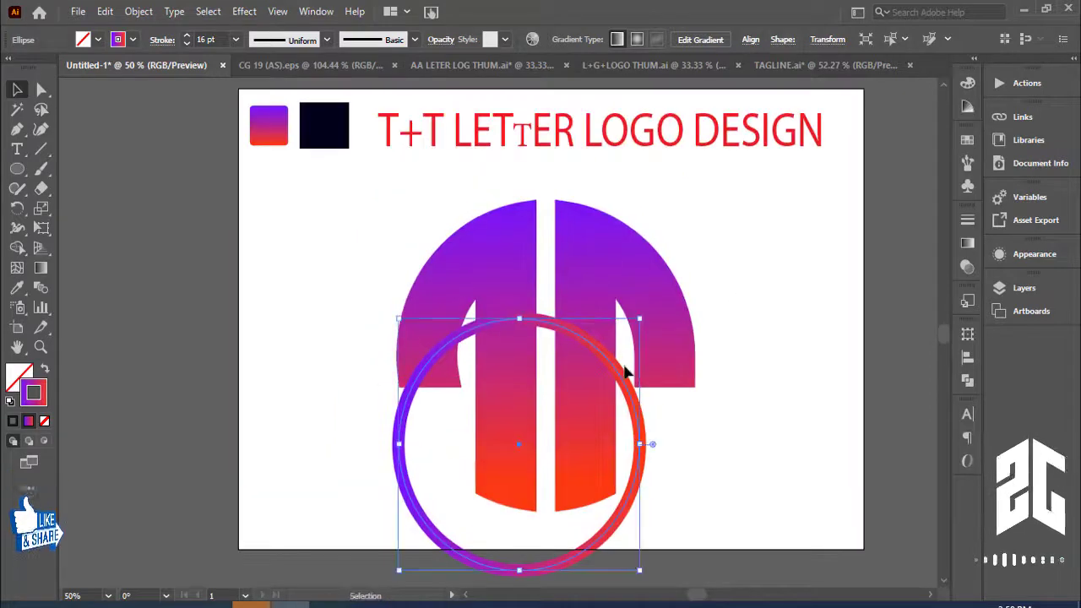
left_click(587, 309, "shift")
left_click(678, 39)
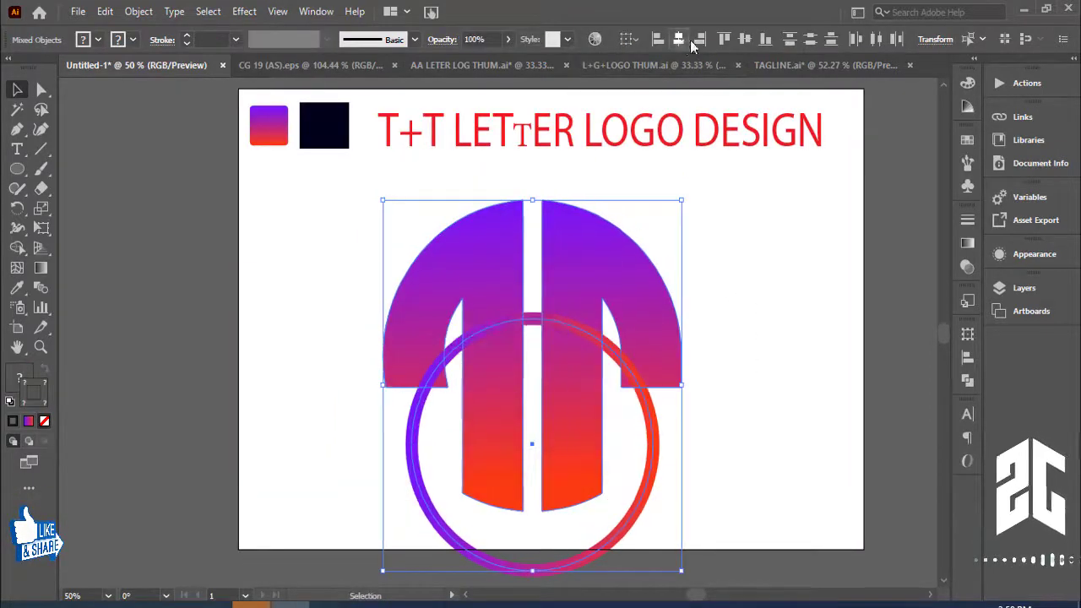
left_click(746, 40)
- Enlarge the ring so it fully encloses the T shapes
scroll(797, 307, "down", 2)
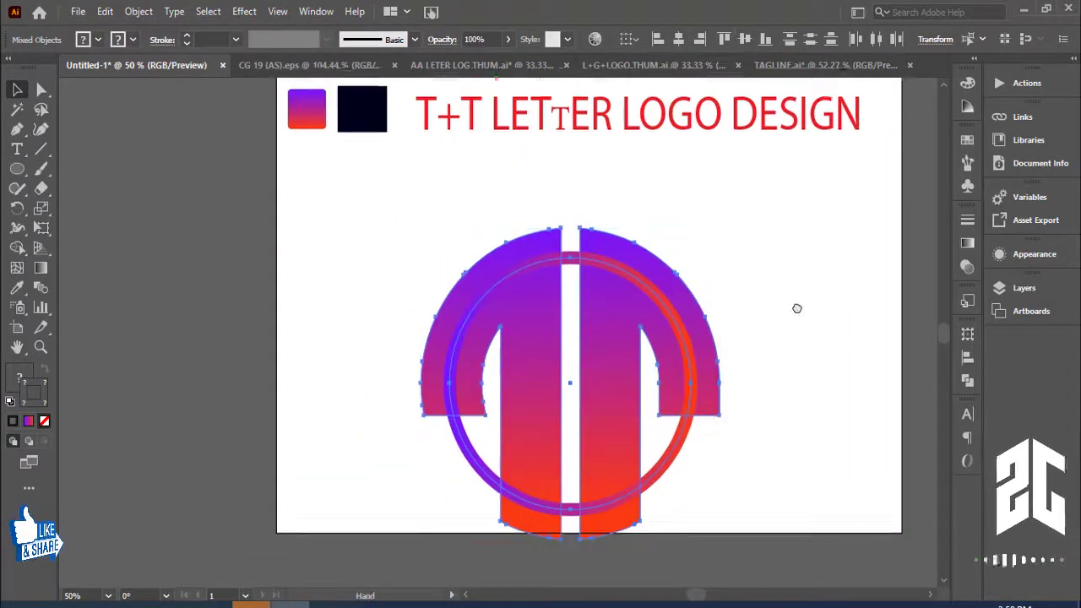
left_click(814, 377)
left_click(675, 416)
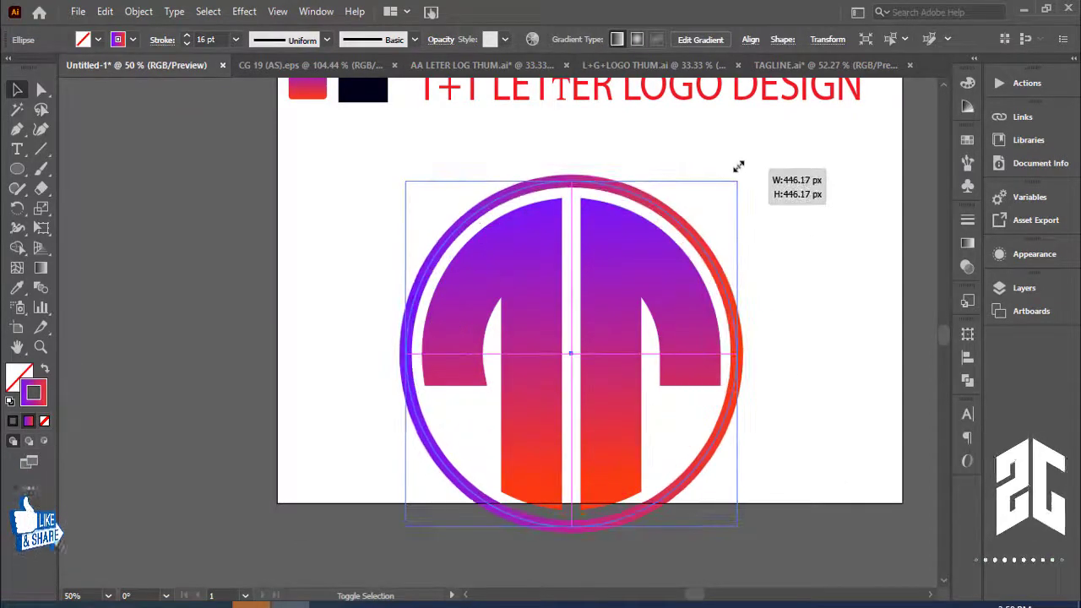
left_click_drag(692, 229, 740, 165)
left_click(827, 363)
scroll(824, 354, "down", 1)
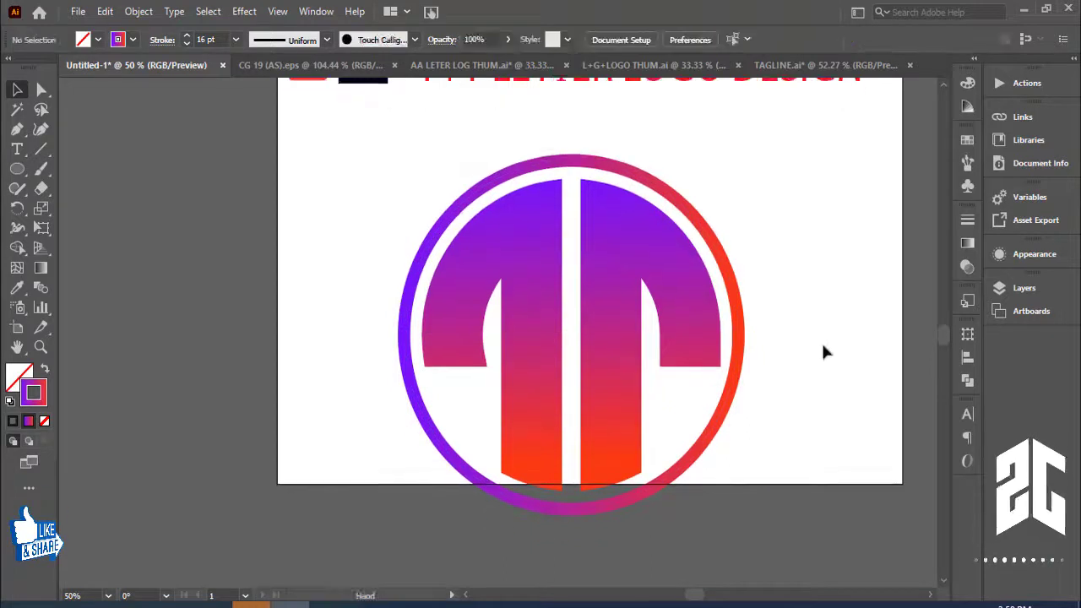
left_click(722, 260)
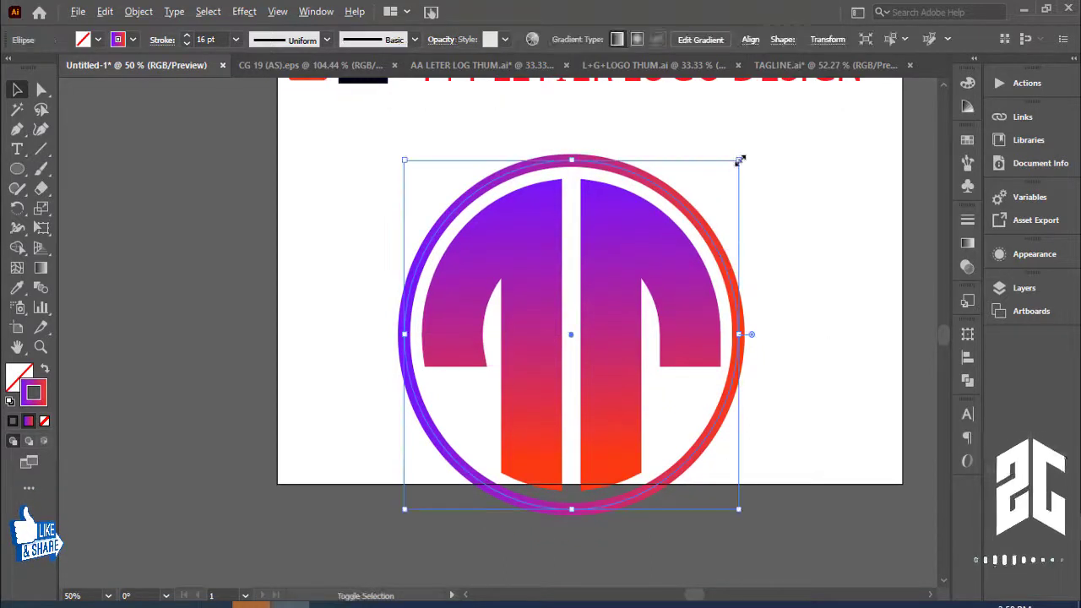
left_click_drag(740, 161, 744, 157)
left_click(803, 321)
left_click_drag(839, 398, 830, 328)
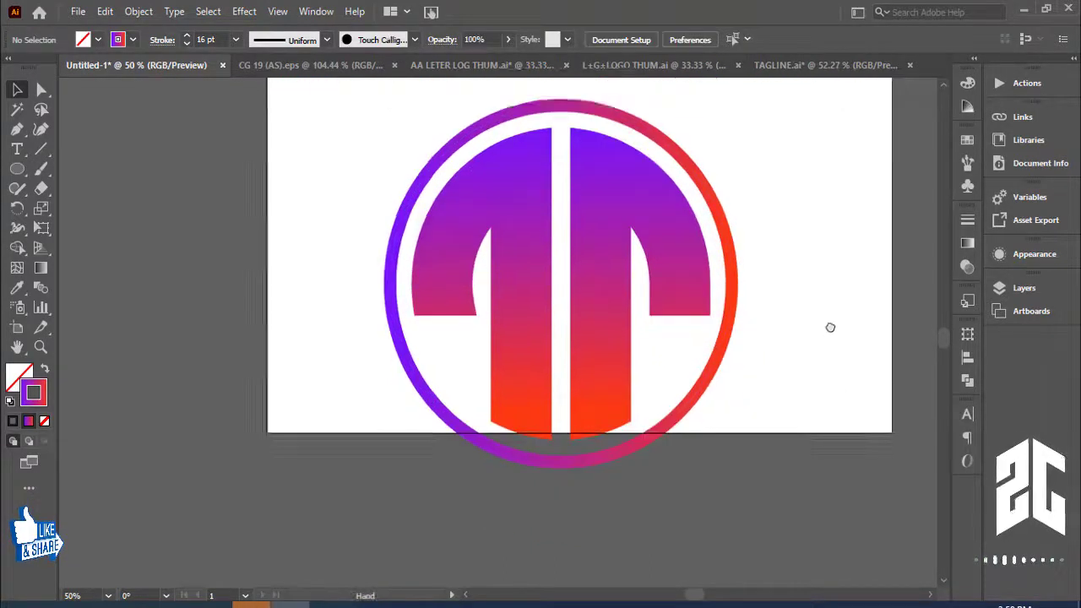
scroll(825, 381, "up", 5)
- Group all the logo objects with Ctrl+G, then reposition and shrink the group
key("ctrl+a")
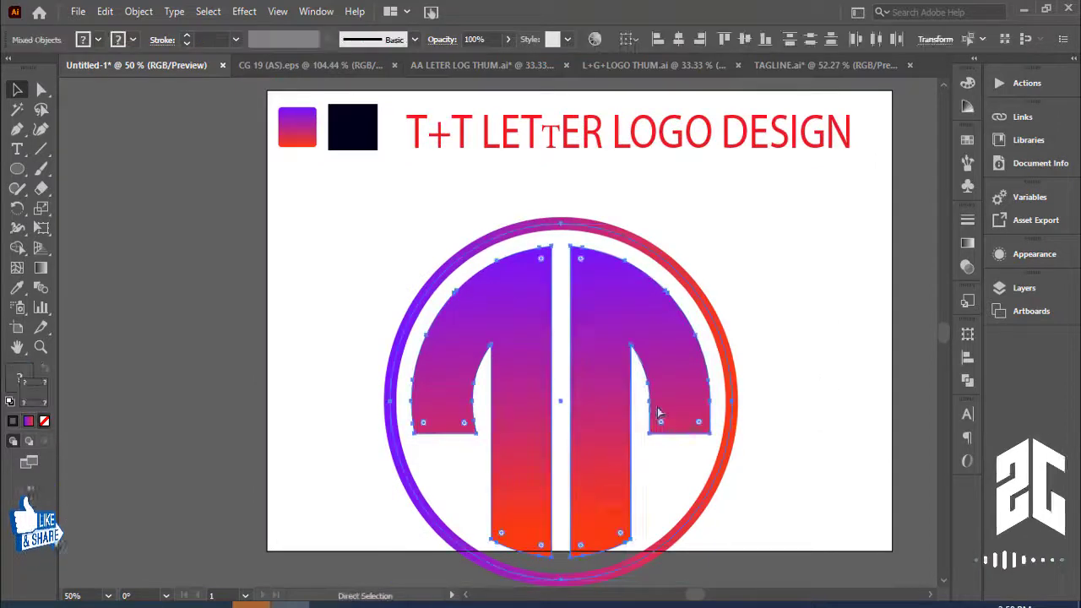
key("ctrl+g")
left_click_drag(656, 350, 686, 306)
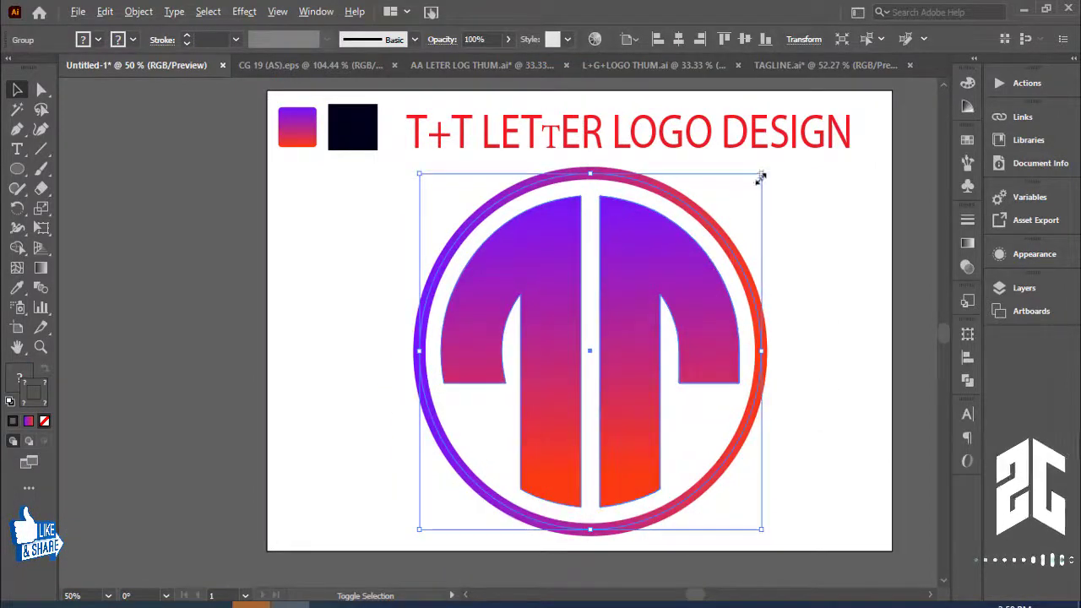
left_click_drag(761, 176, 733, 213)
left_click(816, 326)
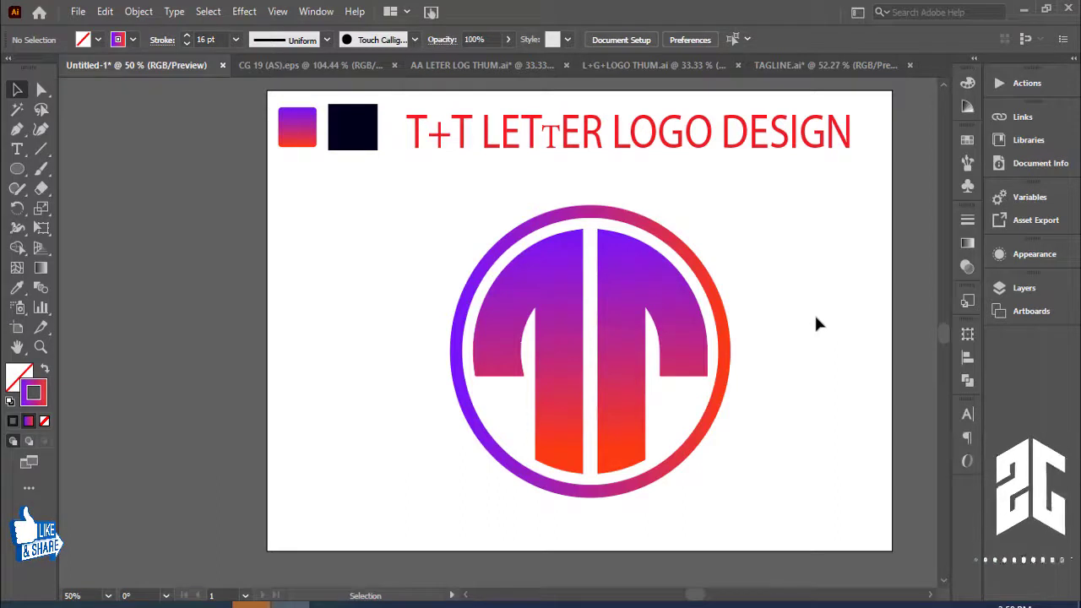
- Align the dark navy square to the artboard's left and top, then stretch it over the artboard
left_click_drag(679, 333, 673, 327)
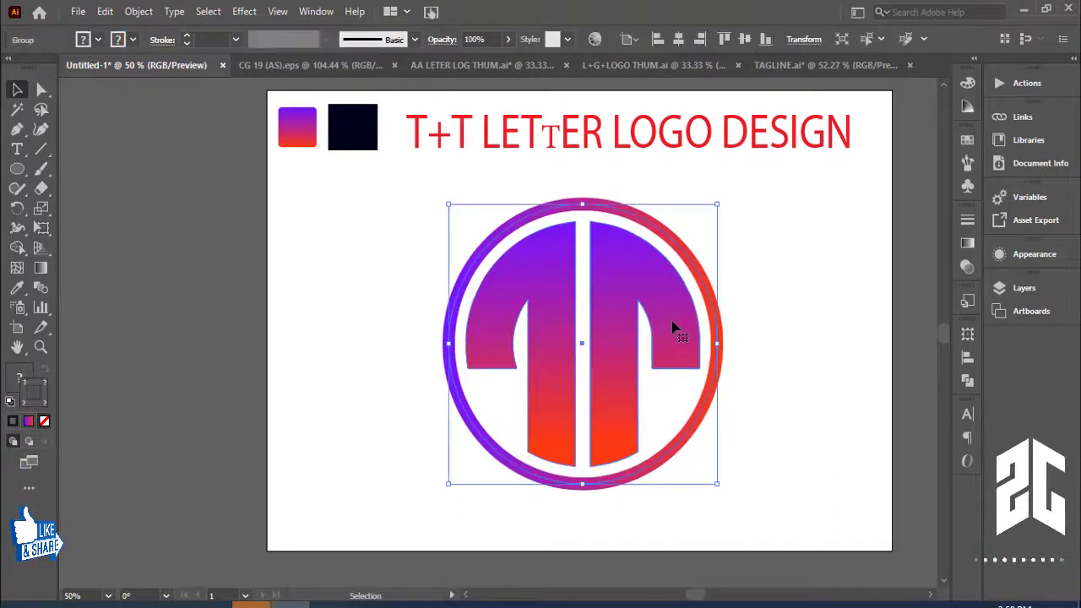
left_click(359, 126)
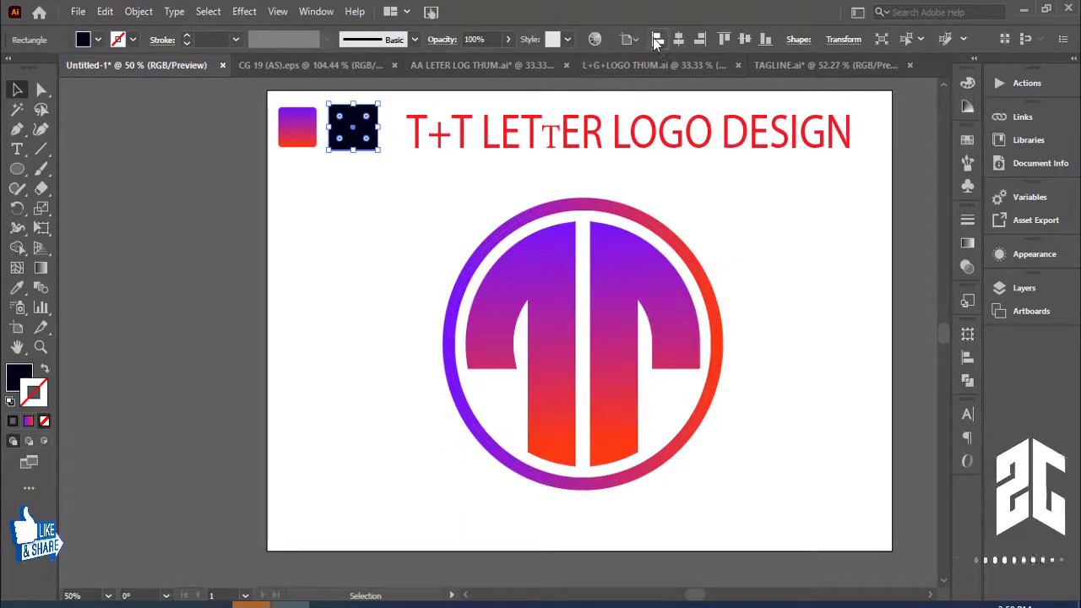
left_click(657, 39)
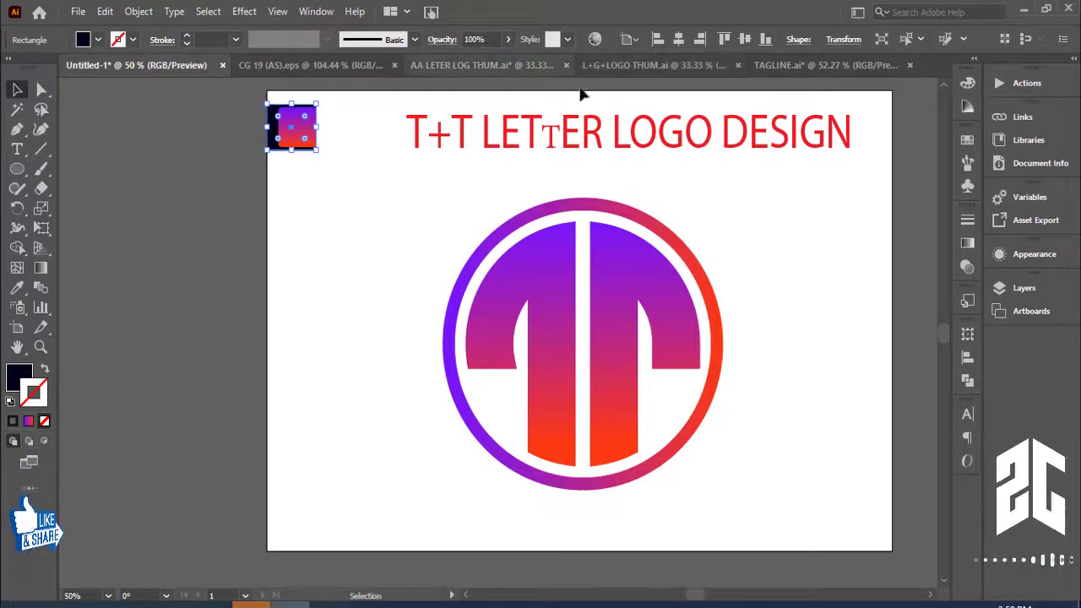
left_click(404, 175)
left_click(273, 145)
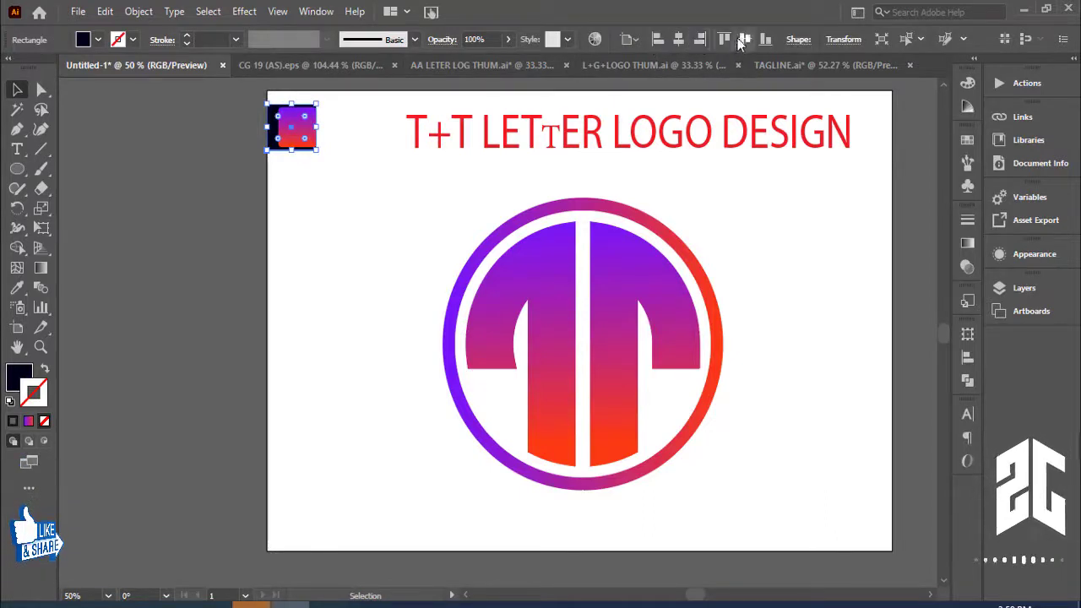
left_click(724, 39)
mouse_move(317, 136)
left_mouse_down()
mouse_move(783, 500)
mouse_move(891, 555)
left_mouse_up()
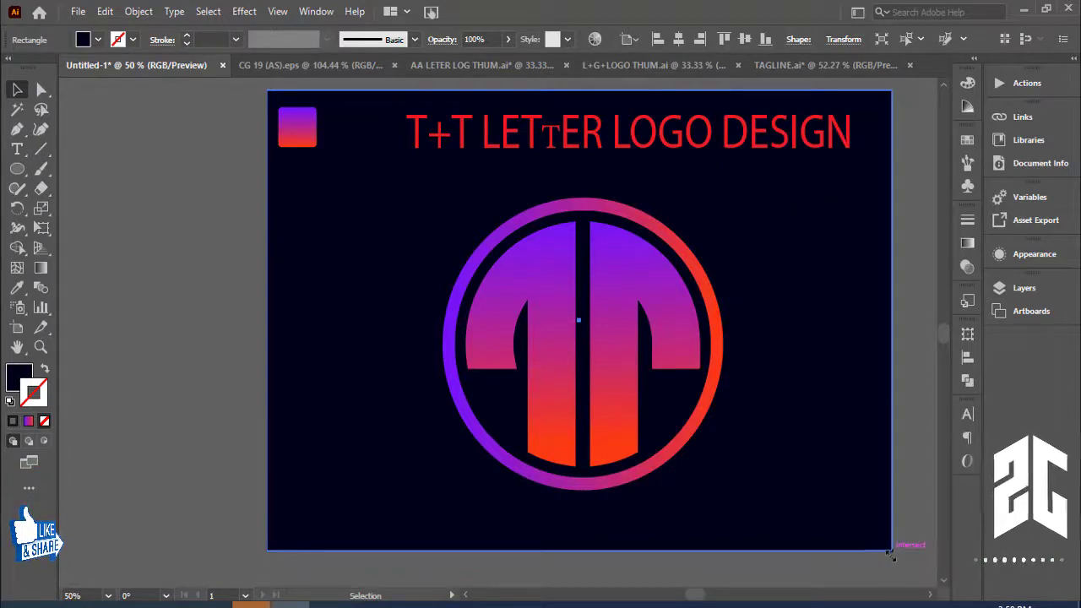
left_click(911, 436)
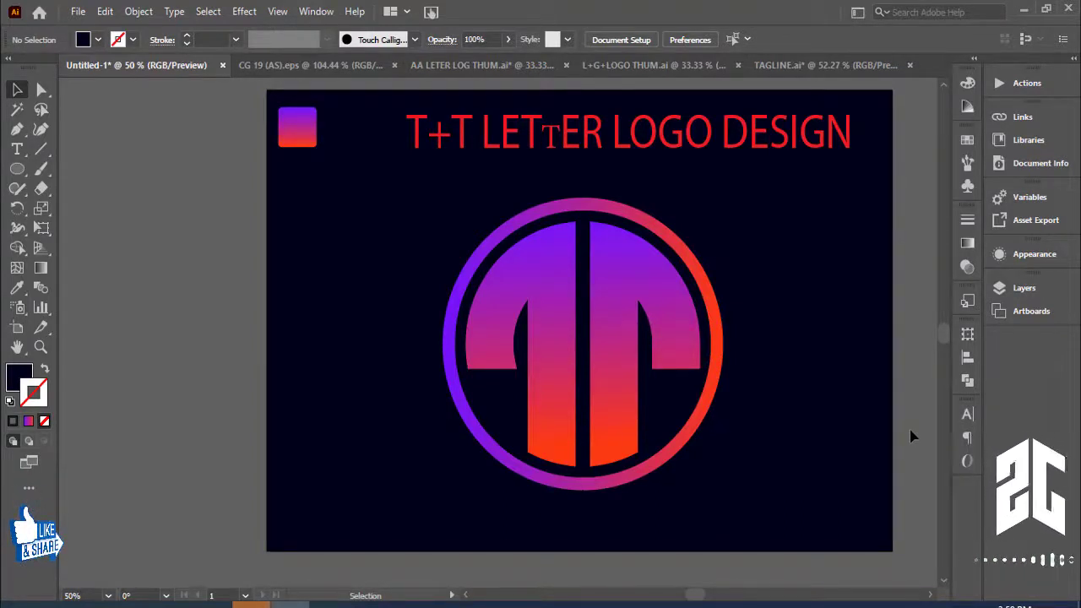
- Select the red 'T+T LETTER LOGO DESIGN' title text and delete it
left_click(675, 145)
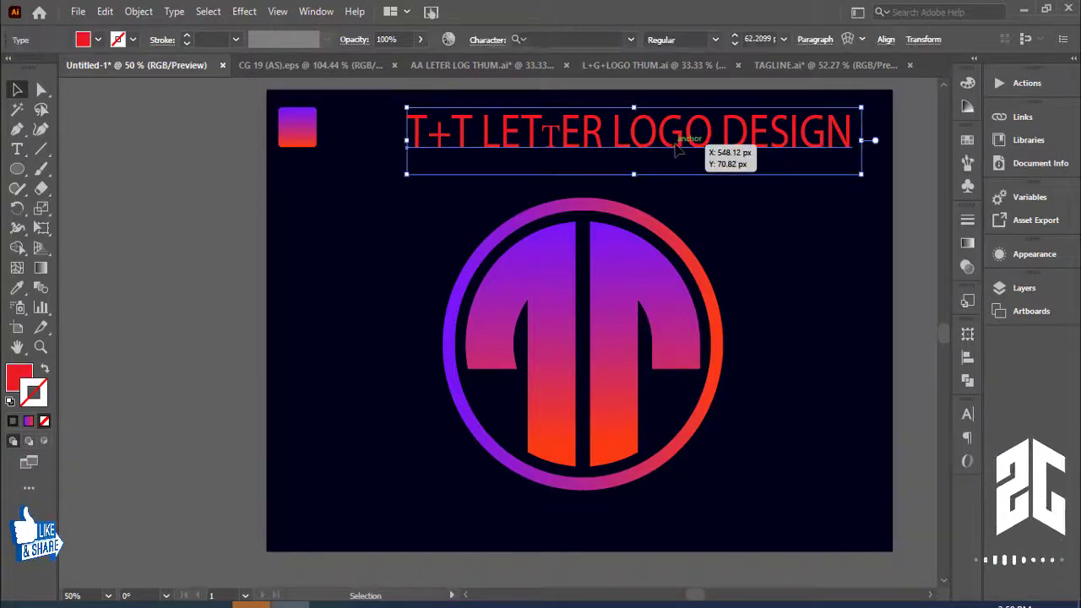
key("Delete")
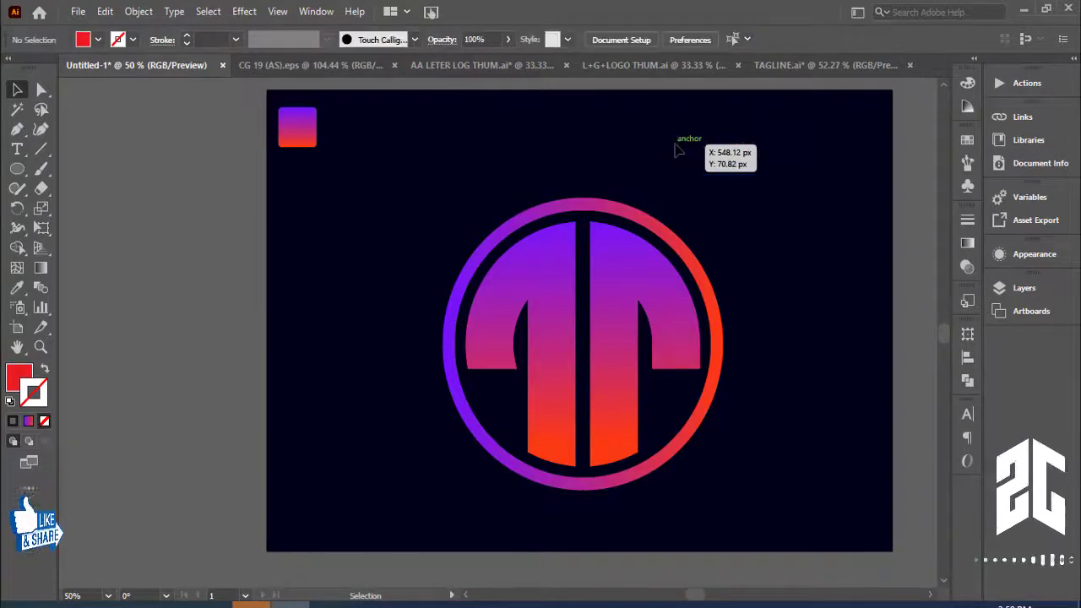